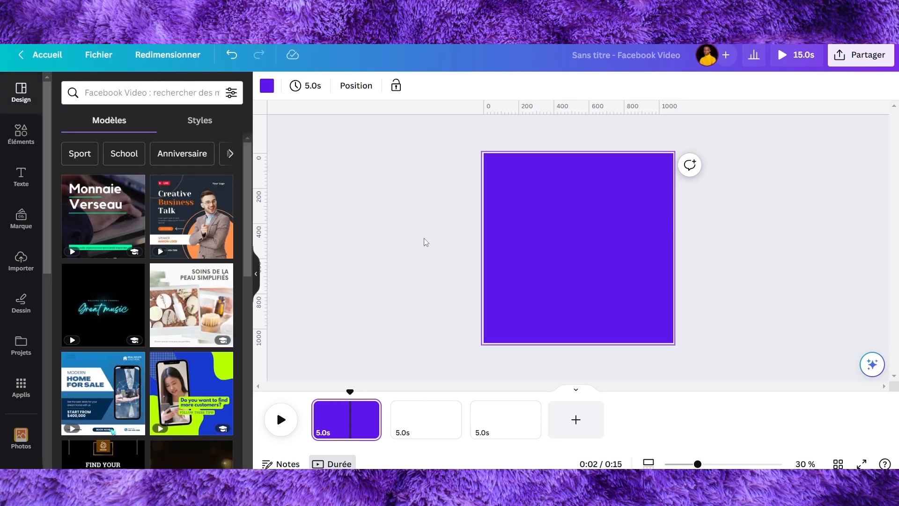
- Add the text "Salut, voici un top de nos trands produits de la semaine" to the first page, wrapped on three lines near the centre
{"action": "key", "text": "t"}
{"action": "left_click_drag", "start_coordinate": [530, 245], "coordinate": [511, 242]}
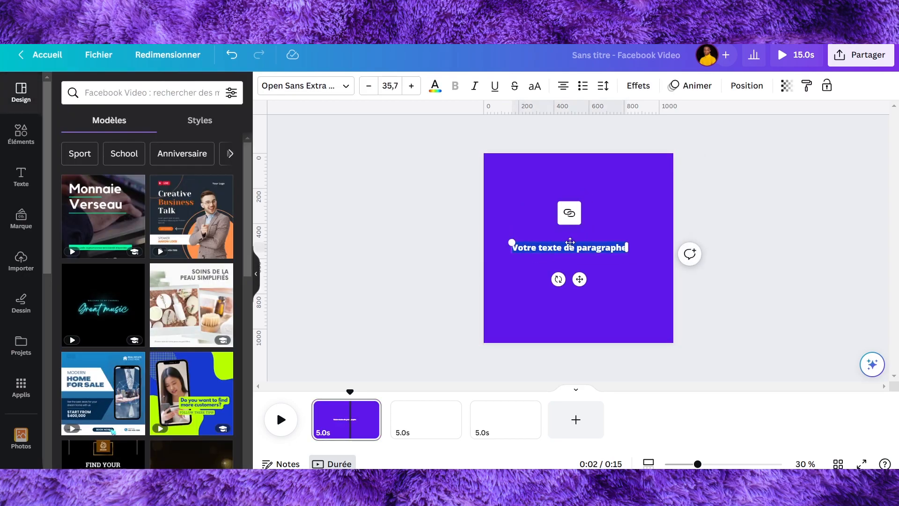
{"action": "type", "text": "Salut, voici un top de nos trands produits de la semaine"}
{"action": "left_click_drag", "start_coordinate": [483, 252], "coordinate": [553, 264]}
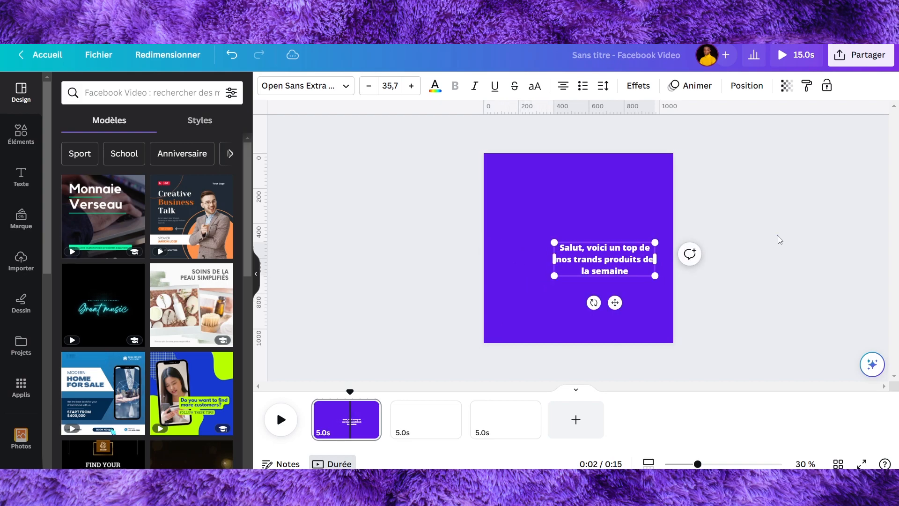
{"action": "left_click_drag", "start_coordinate": [632, 255], "coordinate": [596, 244]}
- Set the first page's text in Montserrat Classic and adjust its position towards the page centre
{"action": "left_click", "coordinate": [333, 93]}
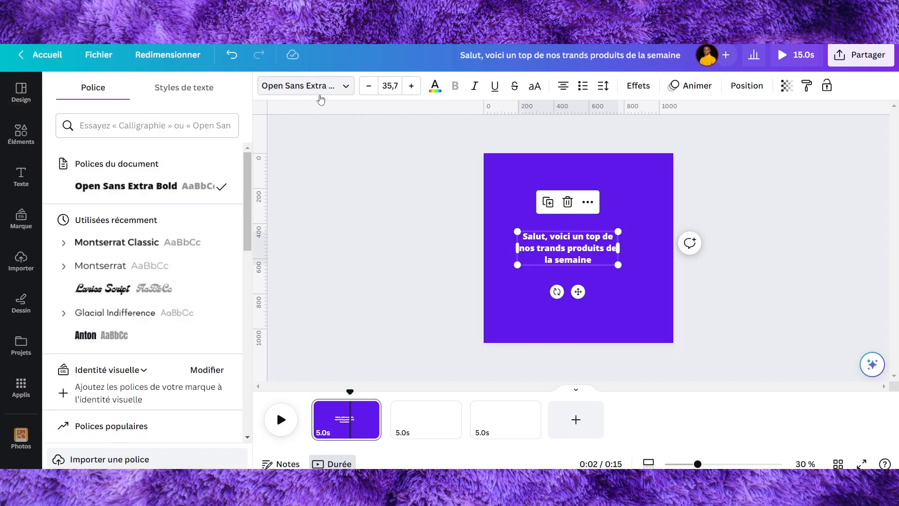
{"action": "left_click", "coordinate": [141, 243]}
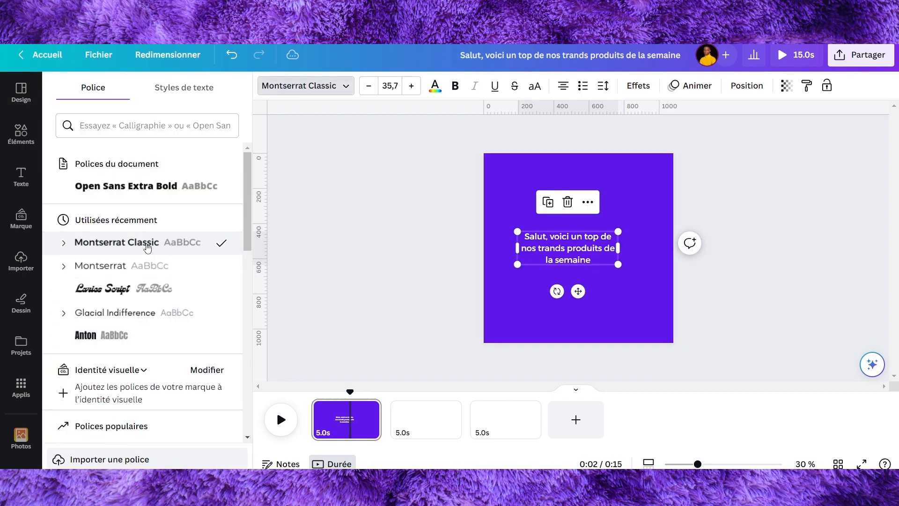
{"action": "left_click", "coordinate": [757, 209]}
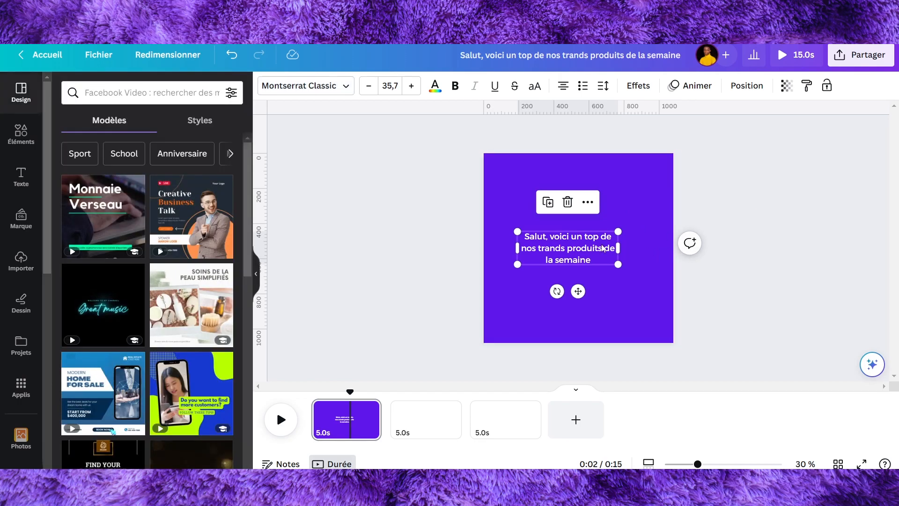
{"action": "left_click_drag", "start_coordinate": [578, 246], "coordinate": [585, 246]}
- Give the second page the purple #5e17eb background and apply that colour change to all remaining white pages
{"action": "left_click", "coordinate": [430, 419]}
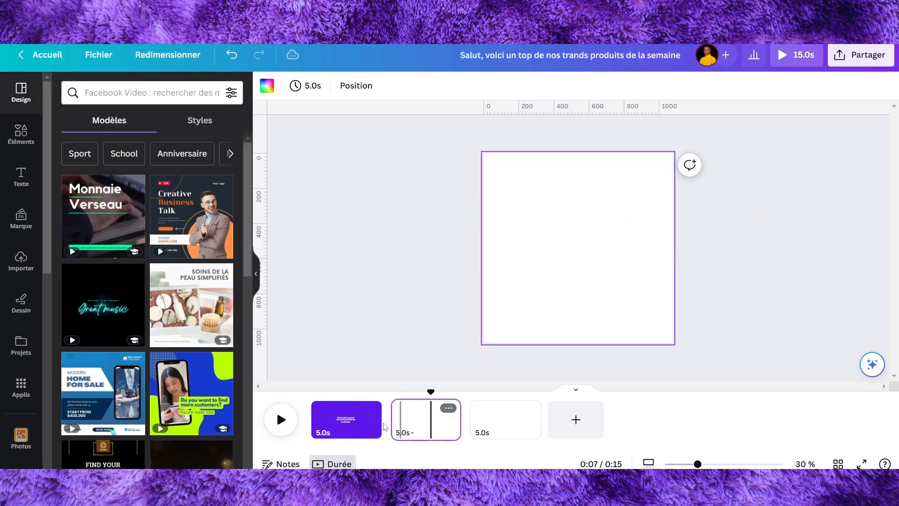
{"action": "left_click", "coordinate": [268, 87]}
{"action": "left_click", "coordinate": [100, 156]}
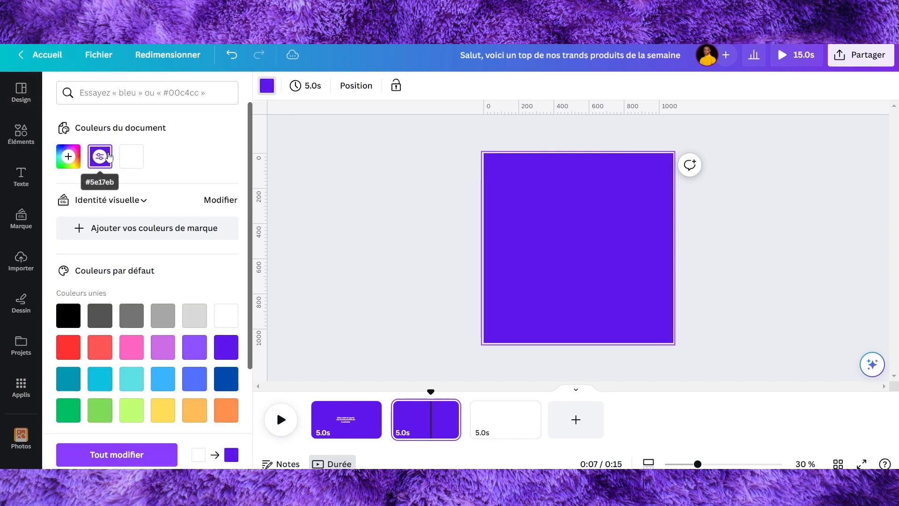
{"action": "left_click", "coordinate": [116, 447]}
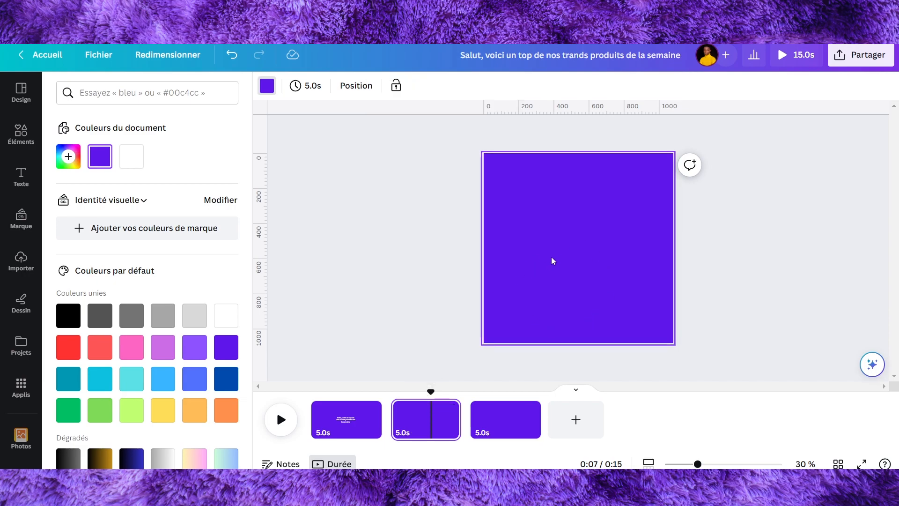
- Insert the uploaded three-bottle photo on the second page and enlarge it to nearly the page's width
{"action": "left_click", "coordinate": [530, 248]}
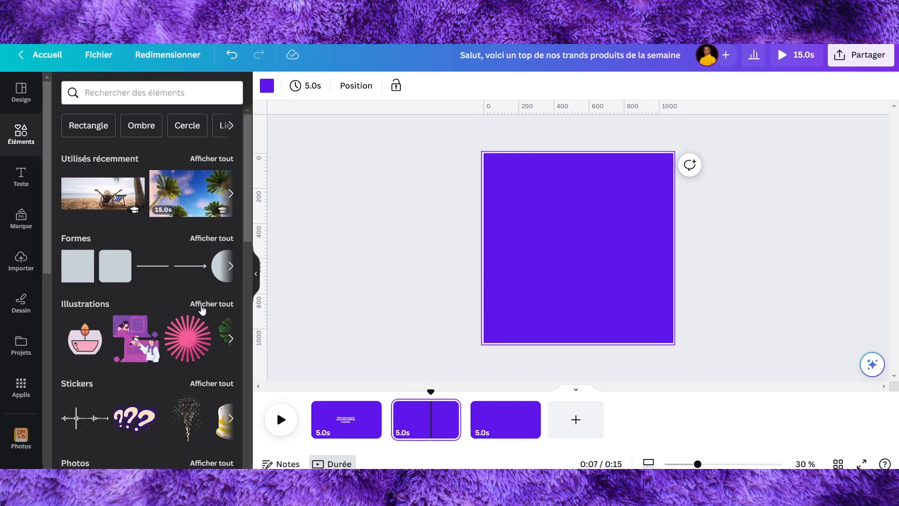
{"action": "left_click", "coordinate": [19, 262]}
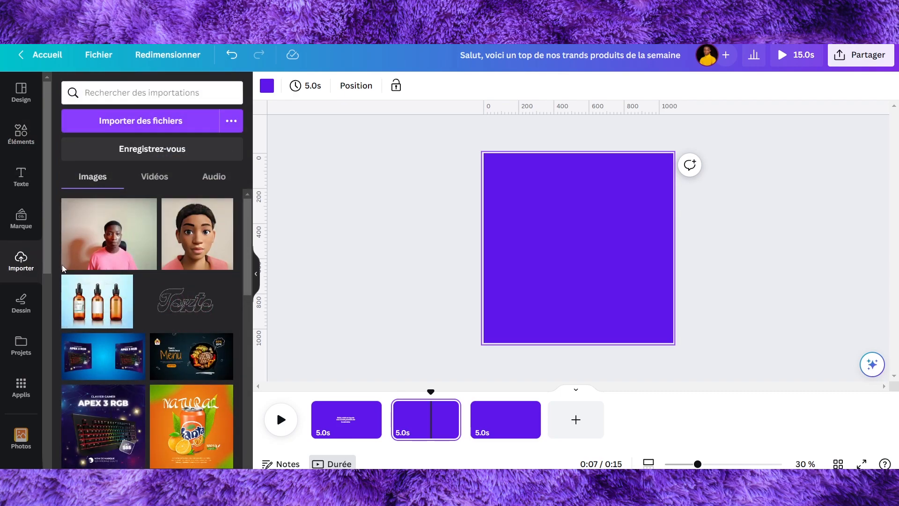
{"action": "left_click", "coordinate": [101, 307]}
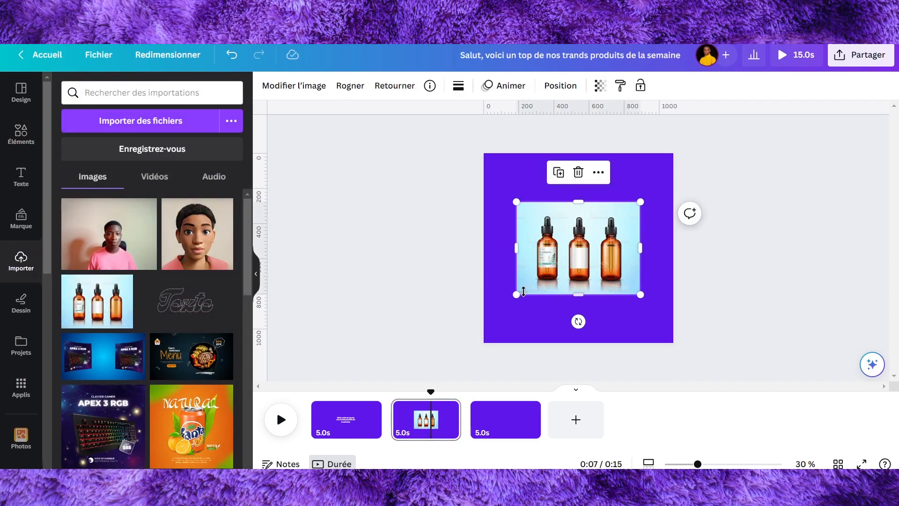
{"action": "left_click_drag", "start_coordinate": [516, 294], "coordinate": [464, 333]}
{"action": "left_click_drag", "start_coordinate": [551, 276], "coordinate": [570, 263]}
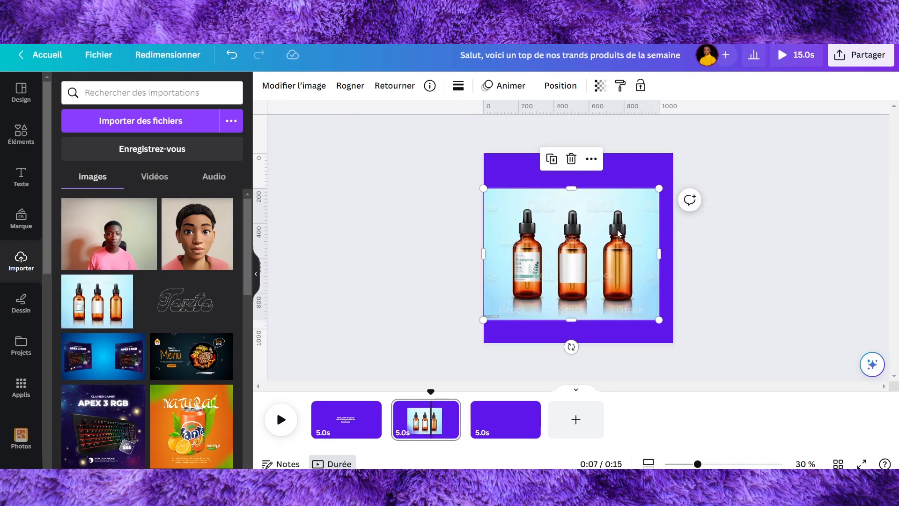
- Remove the background of the three-bottle photo with the background remover
{"action": "left_click", "coordinate": [296, 89]}
{"action": "scroll", "coordinate": [85, 226], "scroll_direction": "down", "scroll_amount": 3}
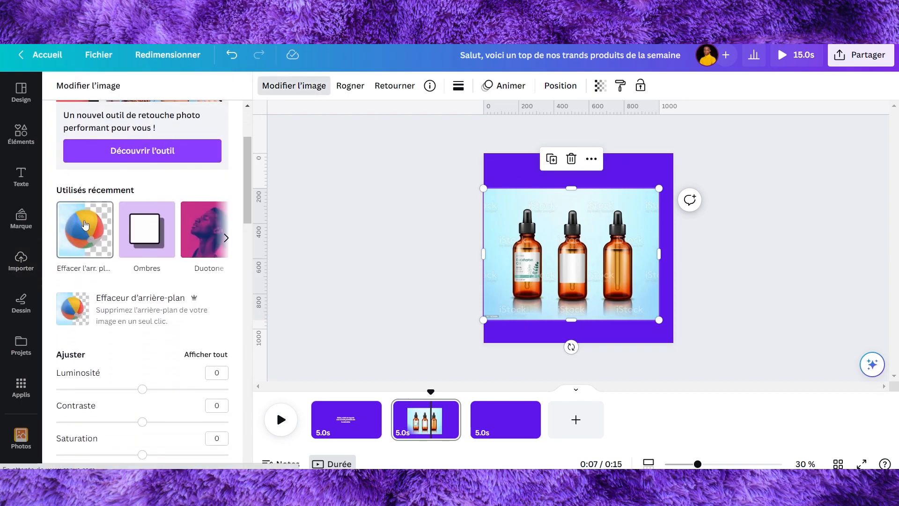
{"action": "left_click", "coordinate": [85, 229]}
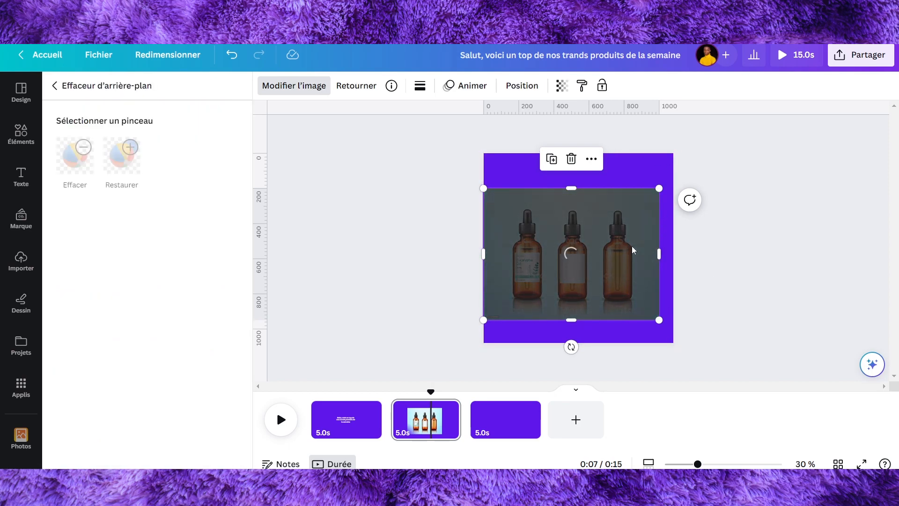
{"action": "left_click", "coordinate": [211, 454]}
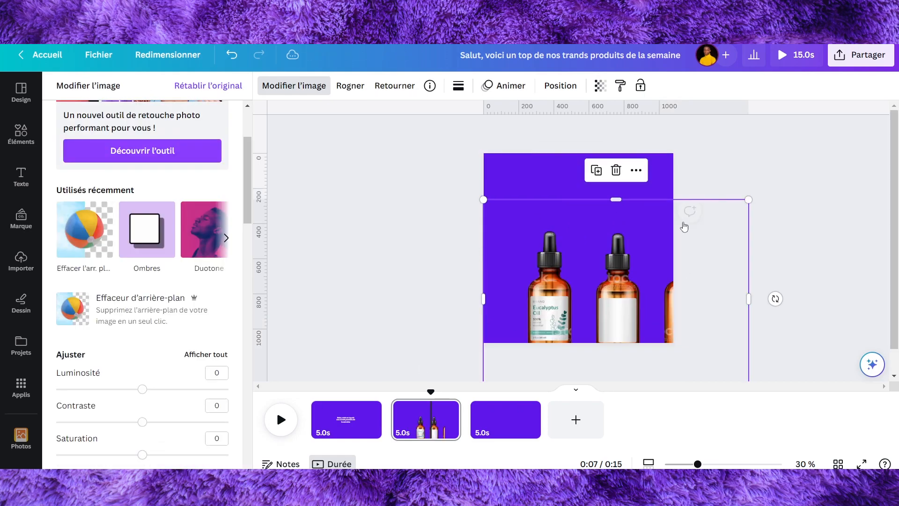
- Crop the cut-out photo to the Eucalyptus Oil bottle only and centre it at full page height
{"action": "left_click_drag", "start_coordinate": [584, 268], "coordinate": [585, 232]}
{"action": "left_click_drag", "start_coordinate": [744, 266], "coordinate": [589, 267]}
{"action": "left_click_drag", "start_coordinate": [482, 265], "coordinate": [489, 264]}
{"action": "left_click_drag", "start_coordinate": [540, 299], "coordinate": [540, 289]}
{"action": "left_click_drag", "start_coordinate": [490, 351], "coordinate": [495, 342]}
{"action": "left_click_drag", "start_coordinate": [549, 278], "coordinate": [575, 278]}
{"action": "left_click", "coordinate": [703, 239]}
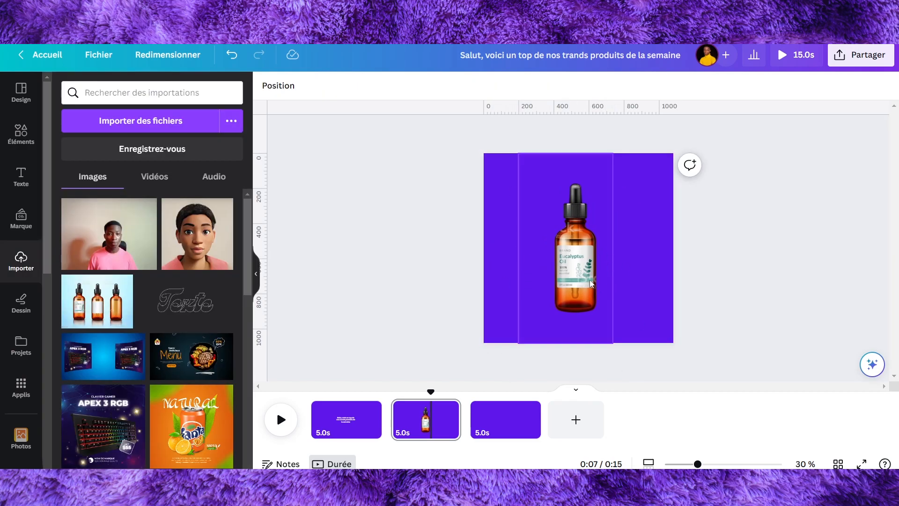
- Duplicate the second page and reframe the copy's image crop on the middle bottle with the blank label
{"action": "left_click", "coordinate": [422, 410]}
{"action": "key", "text": "ctrl+d"}
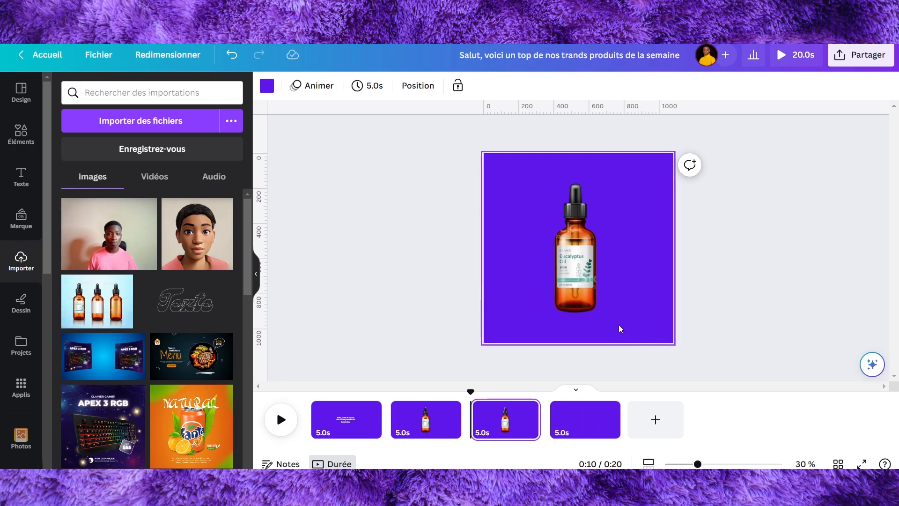
{"action": "left_click", "coordinate": [594, 280]}
{"action": "double_click", "coordinate": [490, 277]}
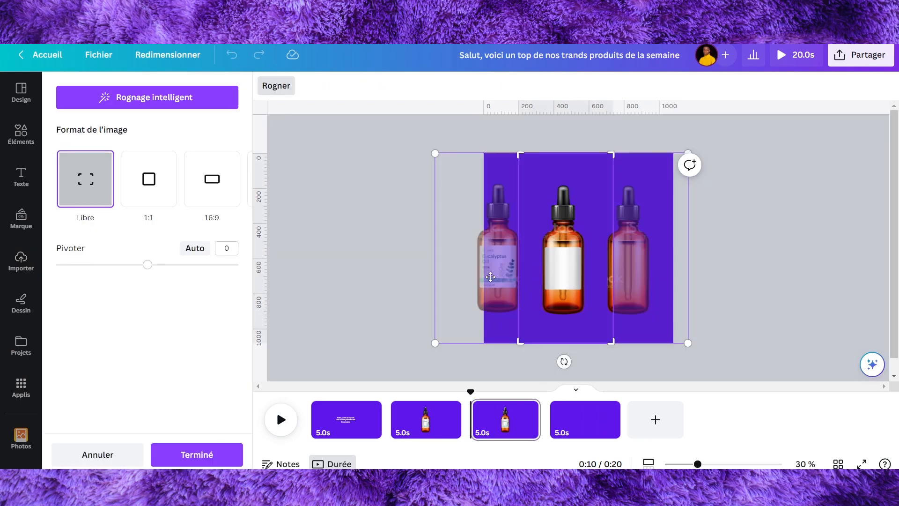
{"action": "left_click_drag", "start_coordinate": [519, 156], "coordinate": [527, 155]}
{"action": "left_click_drag", "start_coordinate": [611, 154], "coordinate": [605, 151]}
{"action": "left_click", "coordinate": [799, 237]}
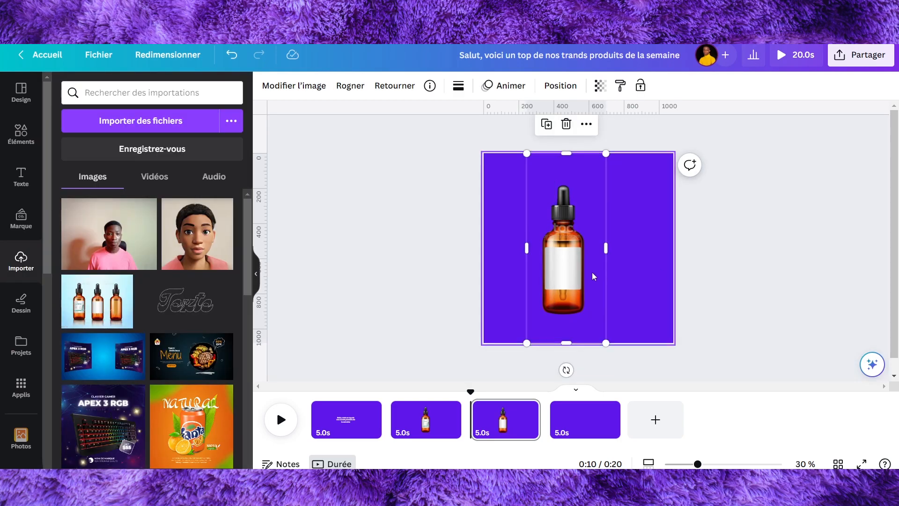
- Duplicate the blank-label bottle page and shift the copy's image crop to the third, unlabelled bottle
{"action": "left_click", "coordinate": [518, 437]}
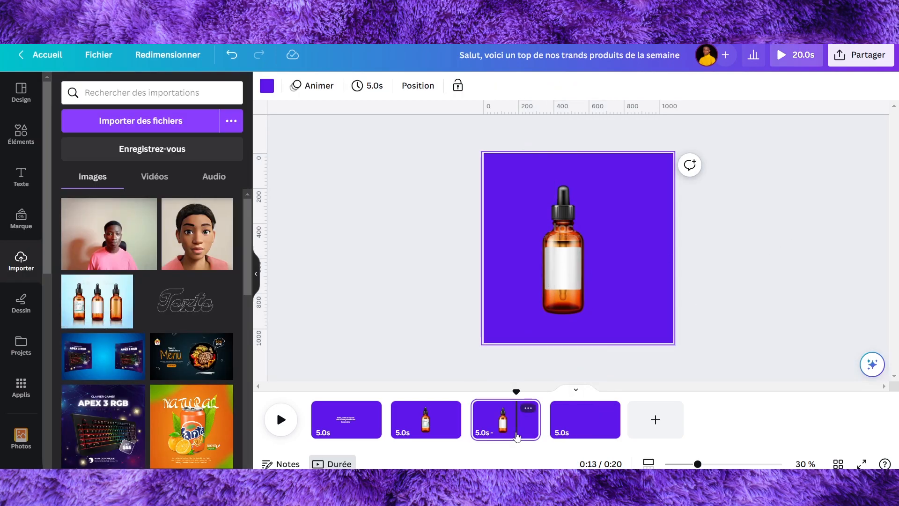
{"action": "key", "text": "ctrl+d"}
{"action": "double_click", "coordinate": [559, 265]}
{"action": "left_click_drag", "start_coordinate": [558, 264], "coordinate": [484, 256]}
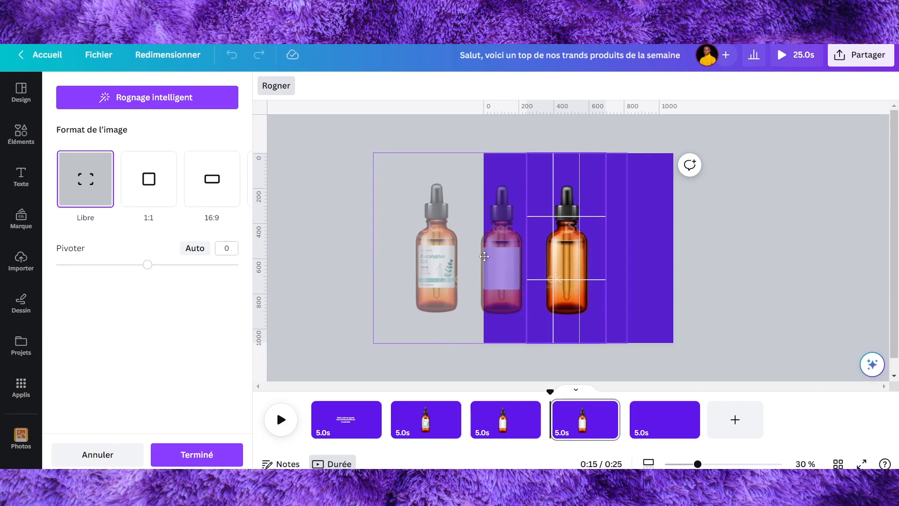
{"action": "left_click", "coordinate": [714, 356]}
- Set the backgrounds of the three bottle pages to white
{"action": "left_click", "coordinate": [494, 424]}
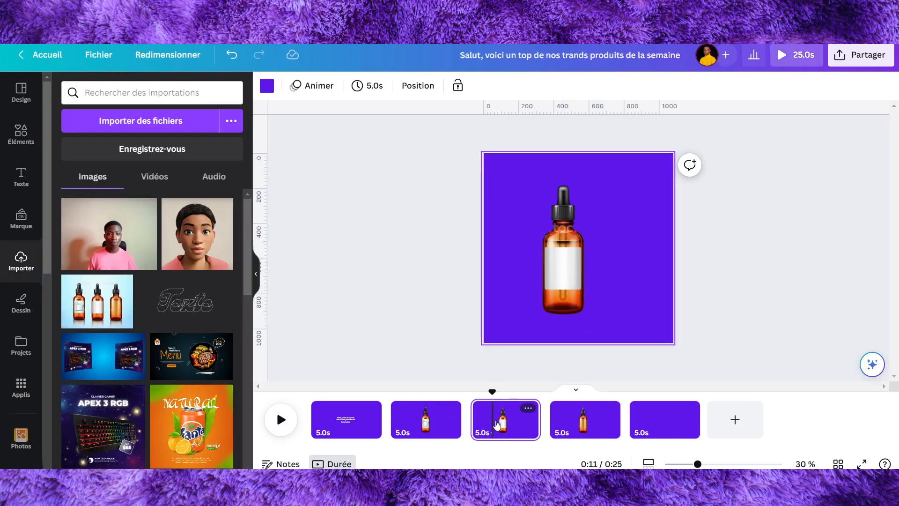
{"action": "left_click", "coordinate": [581, 421]}
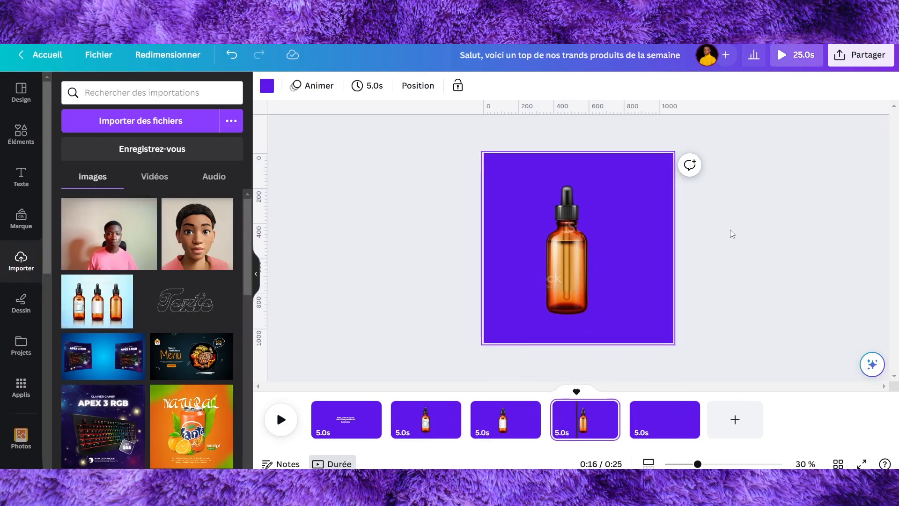
{"action": "left_click", "coordinate": [266, 85]}
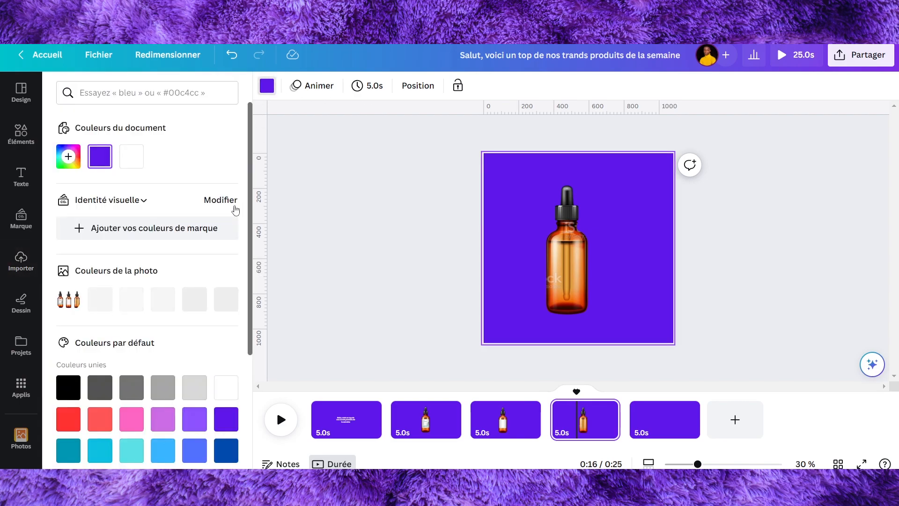
{"action": "left_click", "coordinate": [130, 157]}
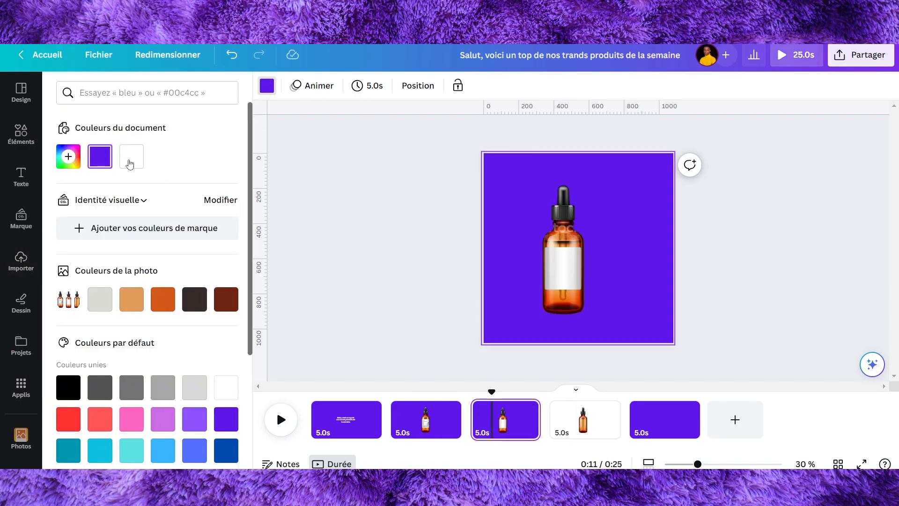
{"action": "left_click", "coordinate": [130, 157]}
{"action": "left_click", "coordinate": [426, 419]}
{"action": "left_click", "coordinate": [131, 157]}
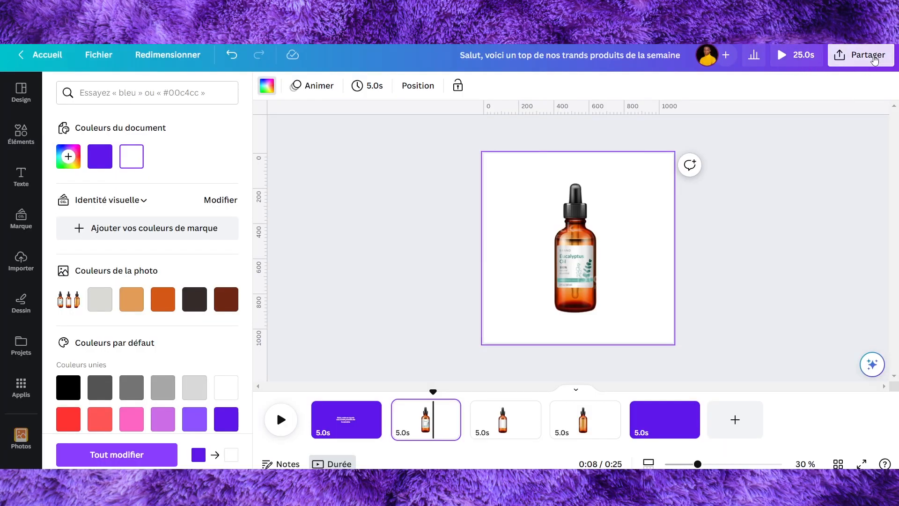
- Open the design's download settings and set the file type to PNG
{"action": "left_click", "coordinate": [869, 55]}
{"action": "left_click", "coordinate": [732, 349]}
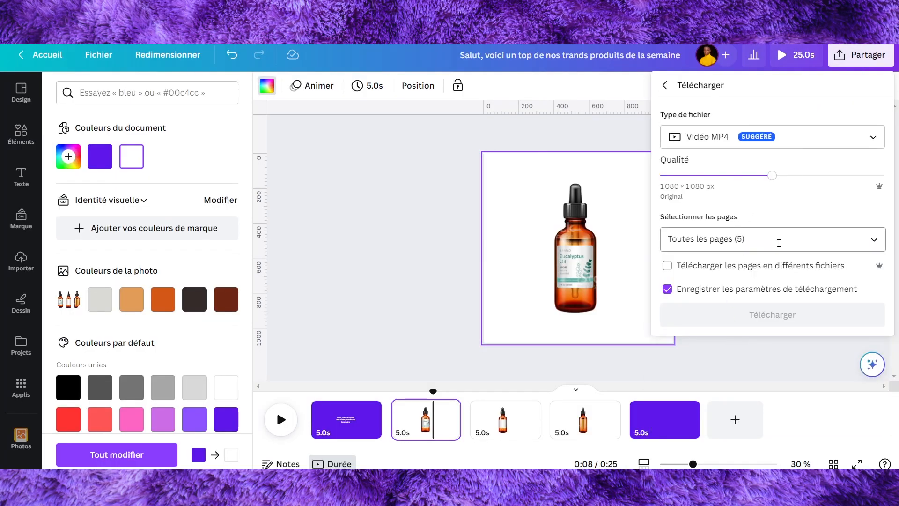
{"action": "left_click", "coordinate": [772, 136]}
{"action": "left_click", "coordinate": [696, 200]}
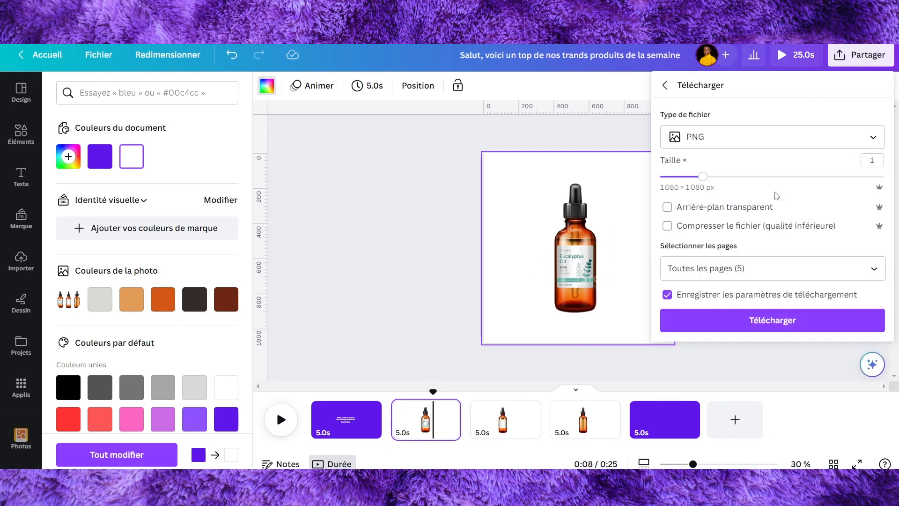
- Restrict the export to pages 2, 3 and 4 and download them
{"action": "left_click", "coordinate": [771, 268]}
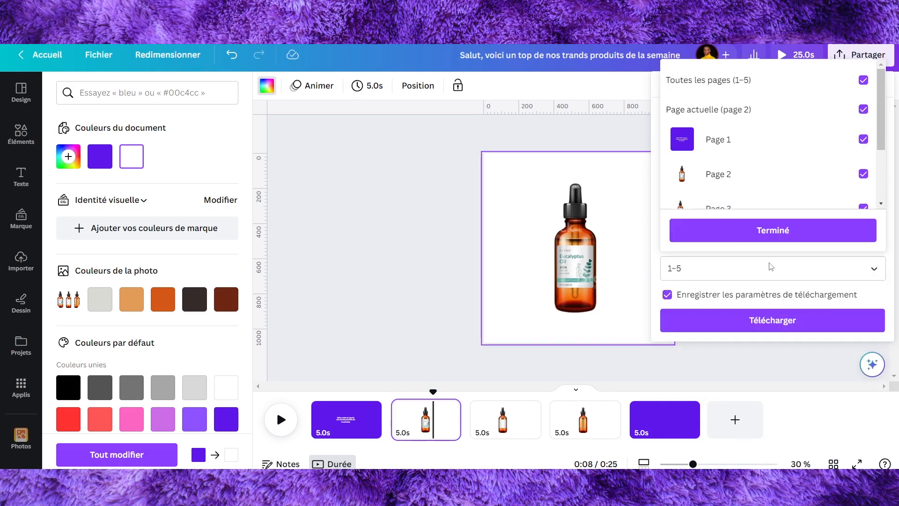
{"action": "left_click", "coordinate": [773, 80]}
{"action": "scroll", "coordinate": [729, 180], "scroll_direction": "down", "scroll_amount": 2}
{"action": "left_click", "coordinate": [730, 114]}
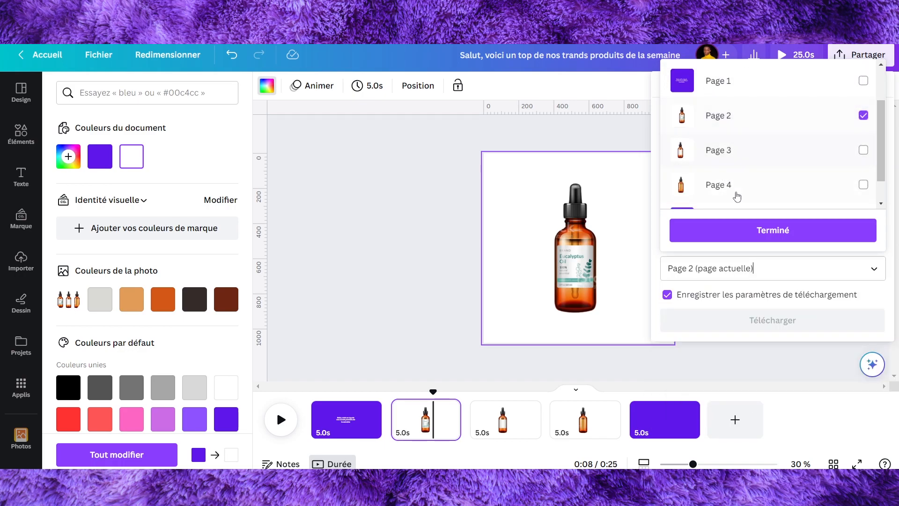
{"action": "left_click", "coordinate": [736, 230]}
{"action": "left_click", "coordinate": [756, 328]}
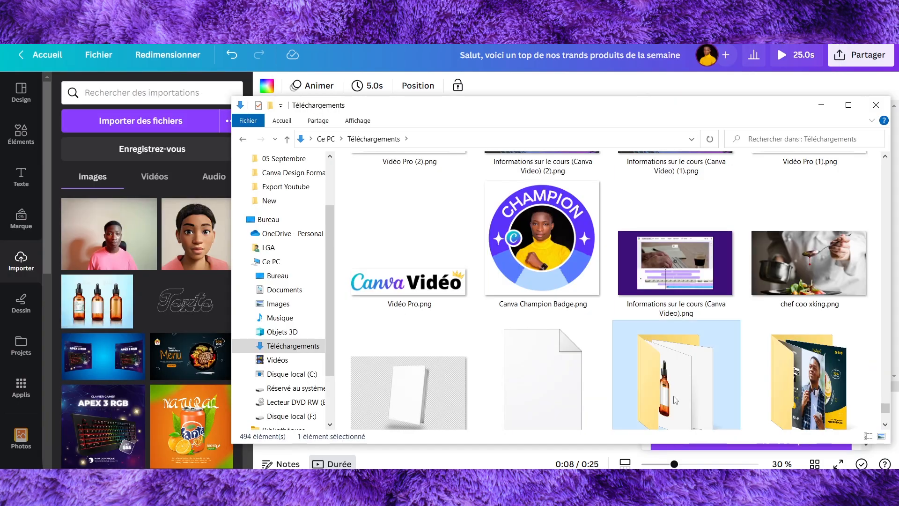
- Upload 2.png, 3.png and 4.png from the downloaded design folder to the image library
{"action": "double_click", "coordinate": [676, 399]}
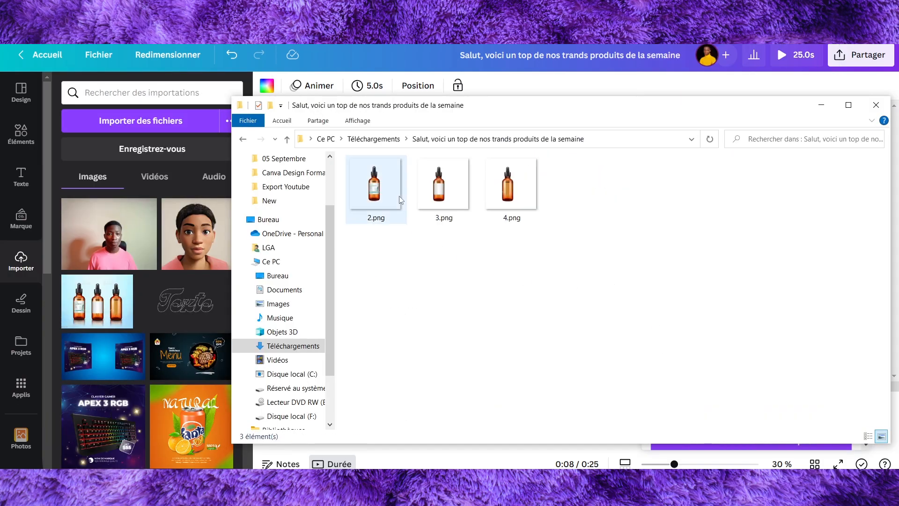
{"action": "left_click_drag", "start_coordinate": [617, 195], "coordinate": [137, 247]}
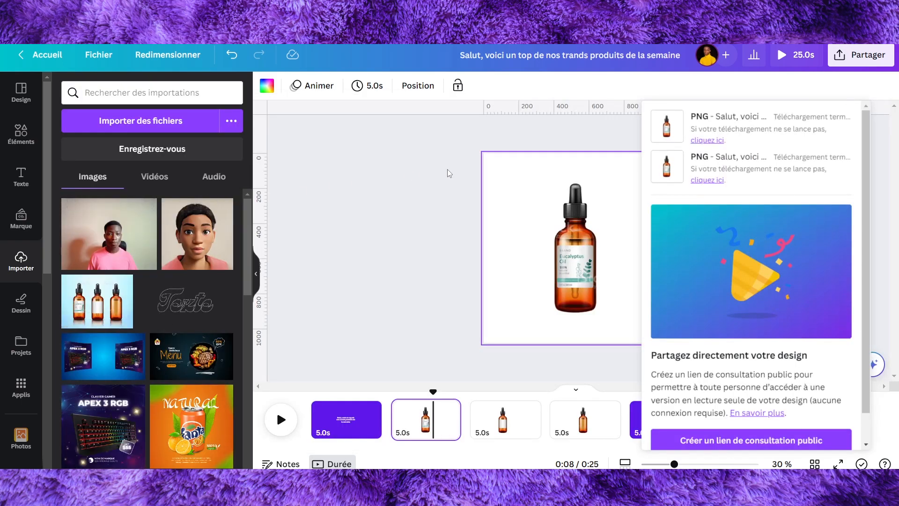
{"action": "left_click", "coordinate": [412, 188]}
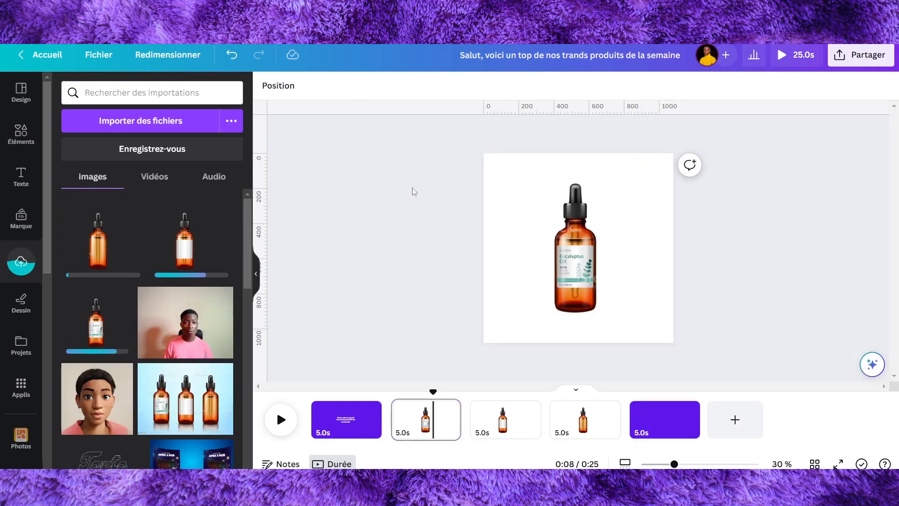
- Delete the three white-background bottle pages together
{"action": "left_click", "coordinate": [429, 436]}
{"action": "left_click", "coordinate": [507, 427]}
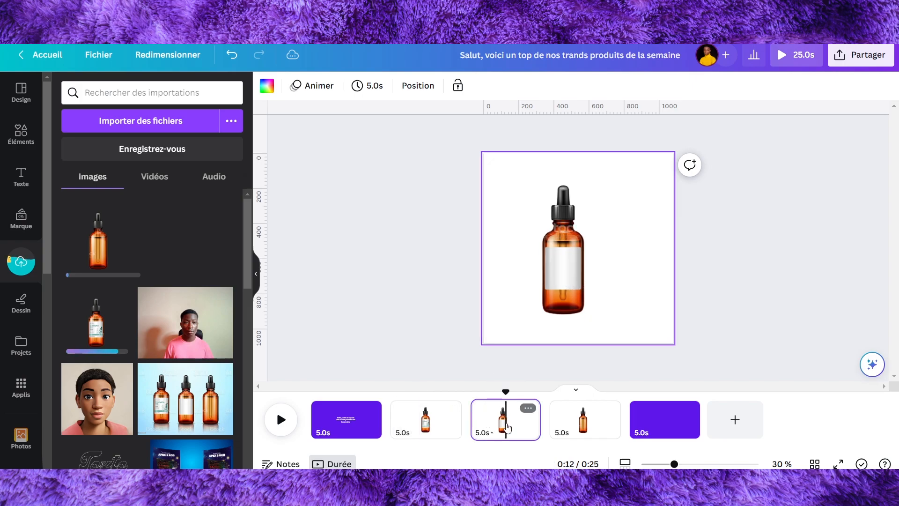
{"action": "left_click", "coordinate": [425, 424], "text": "shift"}
{"action": "left_click", "coordinate": [580, 423], "text": "shift"}
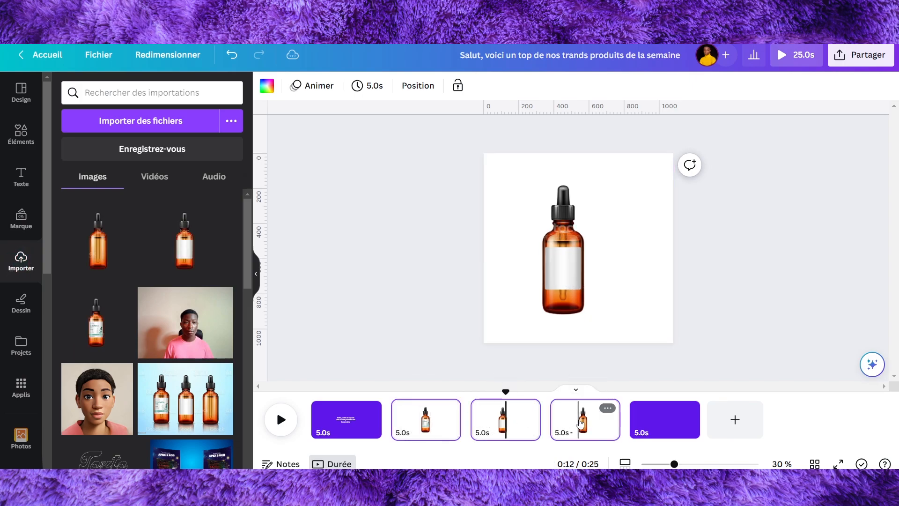
{"action": "key", "text": "Delete"}
- Place the unlabelled bottle on the purple page, crop its right side and set two horizontal guides at the bottle's cap and base
{"action": "key", "text": "ctrl+v"}
{"action": "left_click_drag", "start_coordinate": [638, 247], "coordinate": [593, 250]}
{"action": "left_click_drag", "start_coordinate": [450, 111], "coordinate": [452, 186]}
{"action": "left_click_drag", "start_coordinate": [476, 110], "coordinate": [477, 293]}
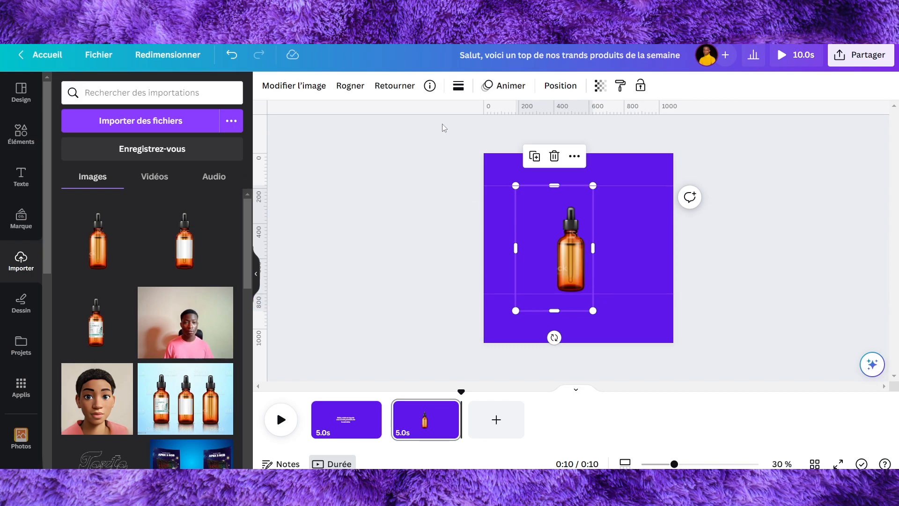
{"action": "left_click_drag", "start_coordinate": [491, 185], "coordinate": [493, 207]}
- Crop the empty area left of the unlabelled bottle and scale the bottle to fit between the two guides
{"action": "left_click_drag", "start_coordinate": [513, 246], "coordinate": [555, 247]}
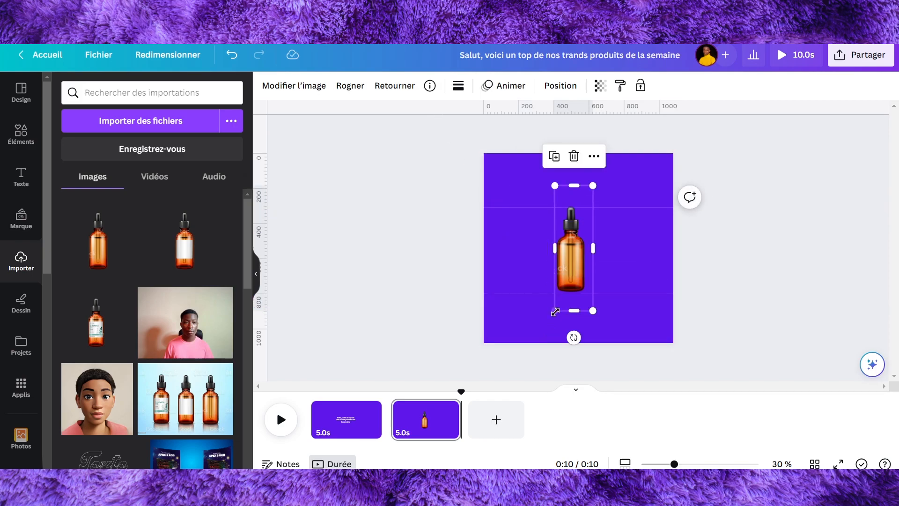
{"action": "left_click_drag", "start_coordinate": [554, 312], "coordinate": [553, 315]}
{"action": "left_click", "coordinate": [445, 311]}
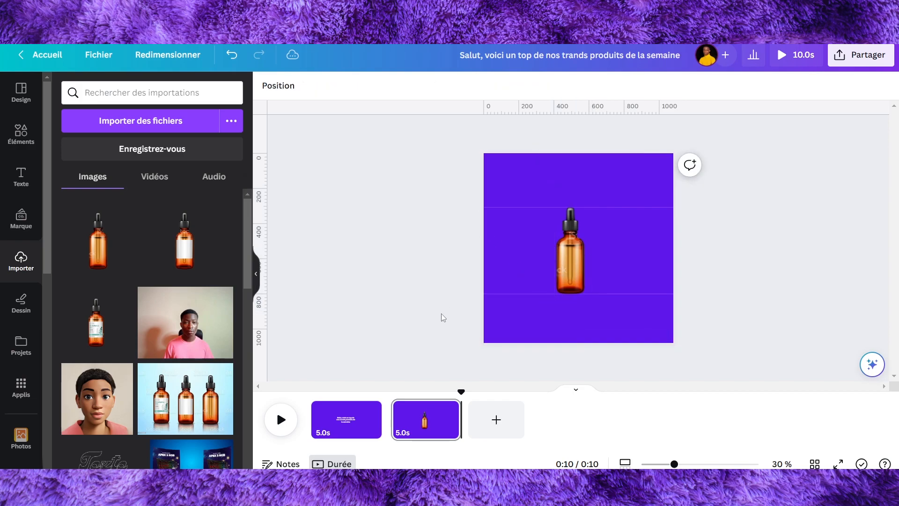
- Add the blank-labelled bottle, scale it to the guides, crop both sides and place it right of the unlabelled bottle
{"action": "left_click_drag", "start_coordinate": [183, 244], "coordinate": [578, 237]}
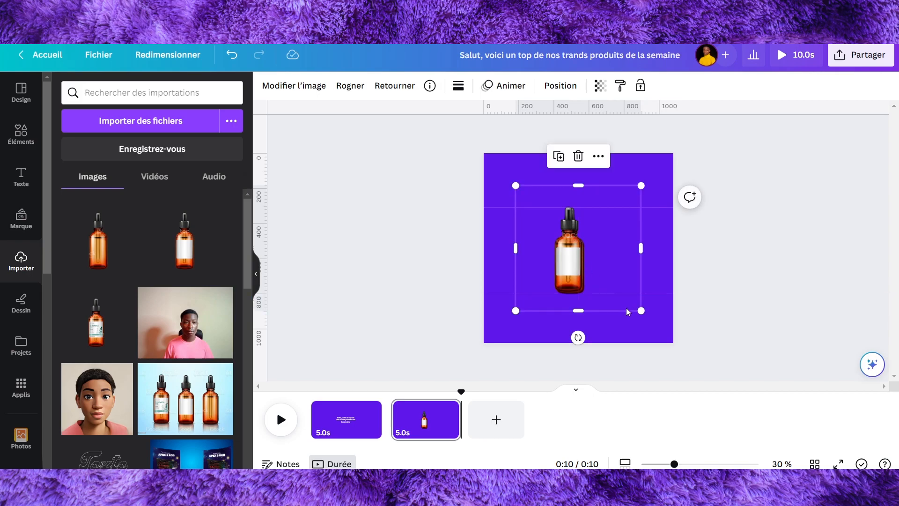
{"action": "left_click_drag", "start_coordinate": [640, 313], "coordinate": [639, 313]}
{"action": "left_click_drag", "start_coordinate": [511, 266], "coordinate": [546, 260]}
{"action": "left_click_drag", "start_coordinate": [641, 249], "coordinate": [592, 259]}
{"action": "left_click_drag", "start_coordinate": [571, 256], "coordinate": [611, 257]}
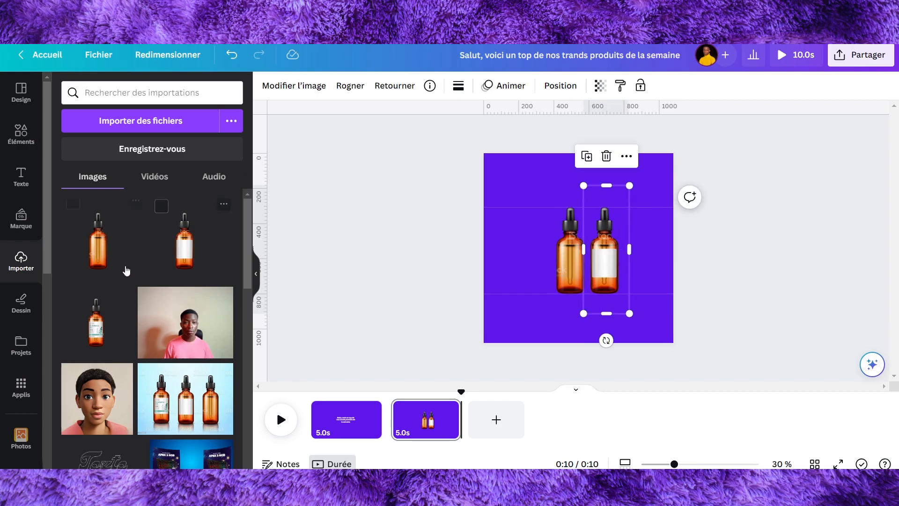
- Add the Eucalyptus bottle left of the unlabelled one and scale it to fit between the guides
{"action": "left_click_drag", "start_coordinate": [101, 330], "coordinate": [547, 254]}
{"action": "left_click_drag", "start_coordinate": [484, 313], "coordinate": [476, 316]}
{"action": "left_click", "coordinate": [431, 242]}
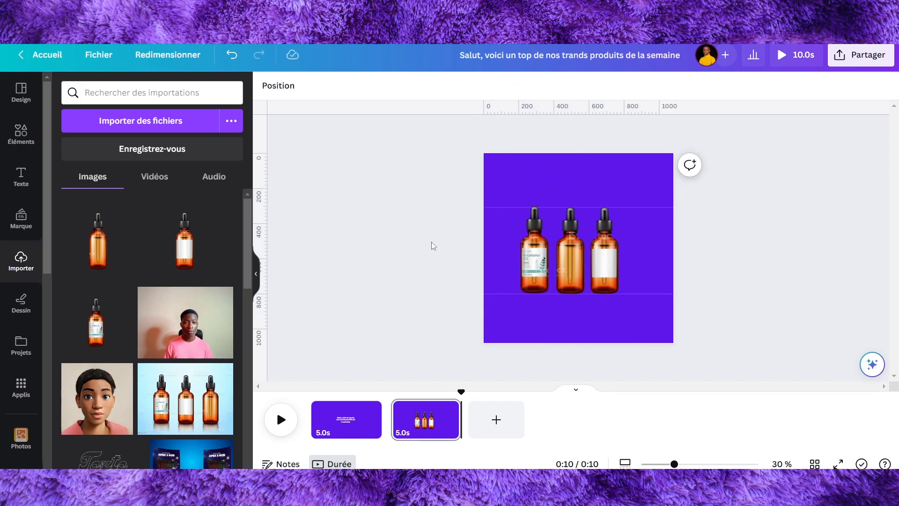
- Select the three bottles together and centre them horizontally, slightly higher on the page
{"action": "left_click_drag", "start_coordinate": [396, 230], "coordinate": [664, 249]}
{"action": "left_click_drag", "start_coordinate": [577, 255], "coordinate": [585, 252]}
{"action": "left_click", "coordinate": [730, 206]}
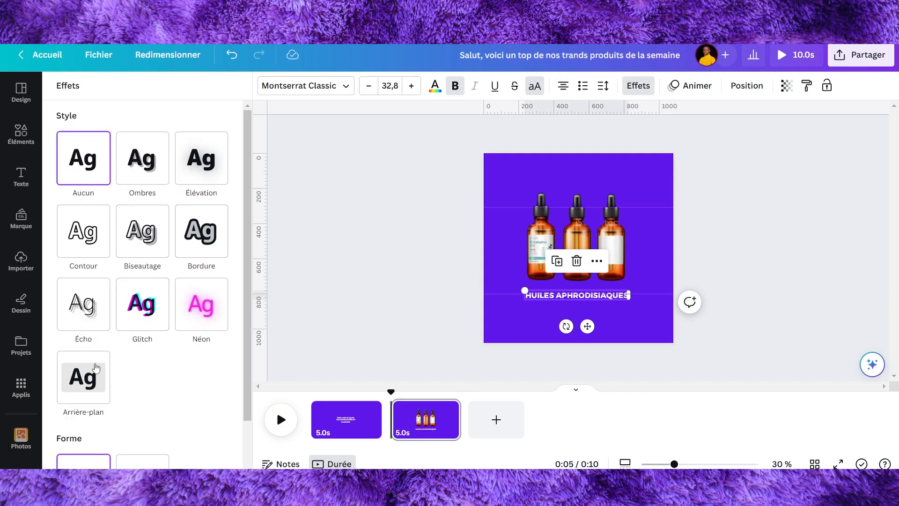
- Apply the Arrière-plan effect to the HUILES APHRODISIAQUES caption
{"action": "left_click", "coordinate": [98, 367]}
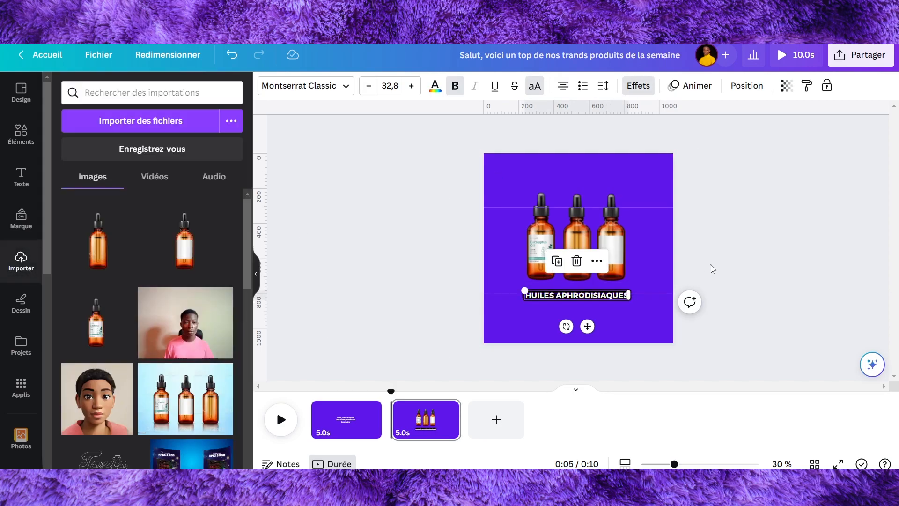
{"action": "left_click", "coordinate": [710, 265]}
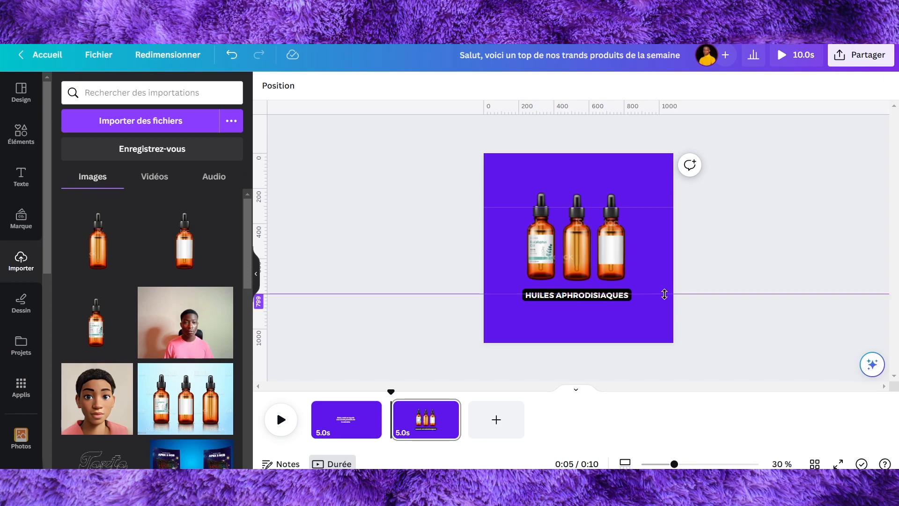
- Duplicate page 2 with the three bottles and caption
{"action": "left_click", "coordinate": [419, 428]}
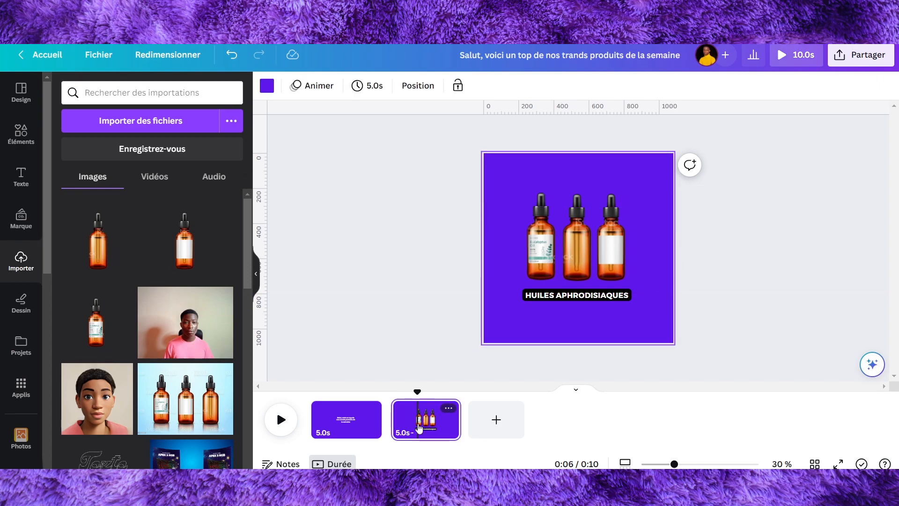
{"action": "key", "text": "ctrl+d"}
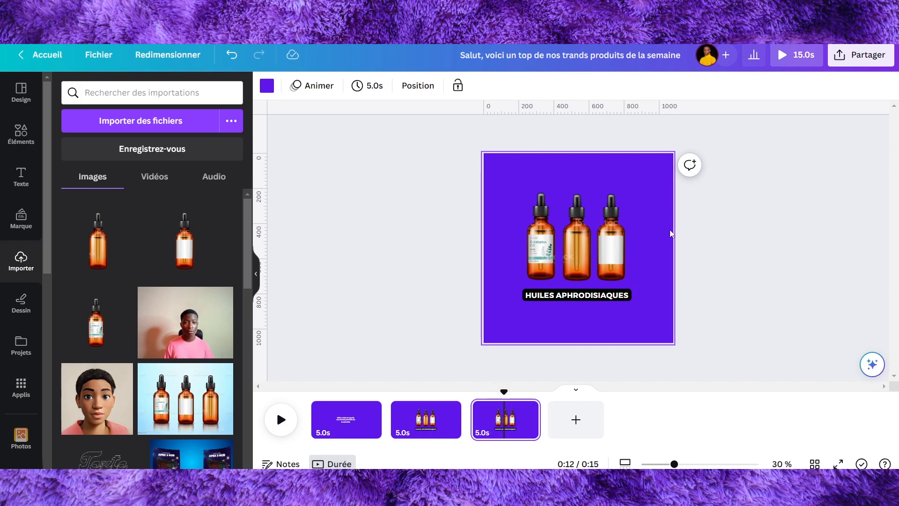
- Add a circle to page 2 and fill it with white
{"action": "left_click", "coordinate": [425, 430]}
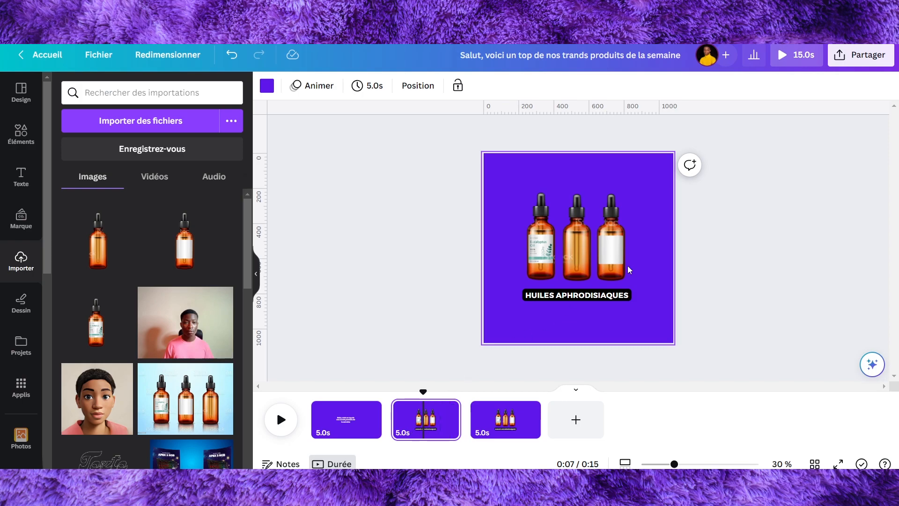
{"action": "key", "text": "c"}
{"action": "left_click_drag", "start_coordinate": [550, 276], "coordinate": [487, 315]}
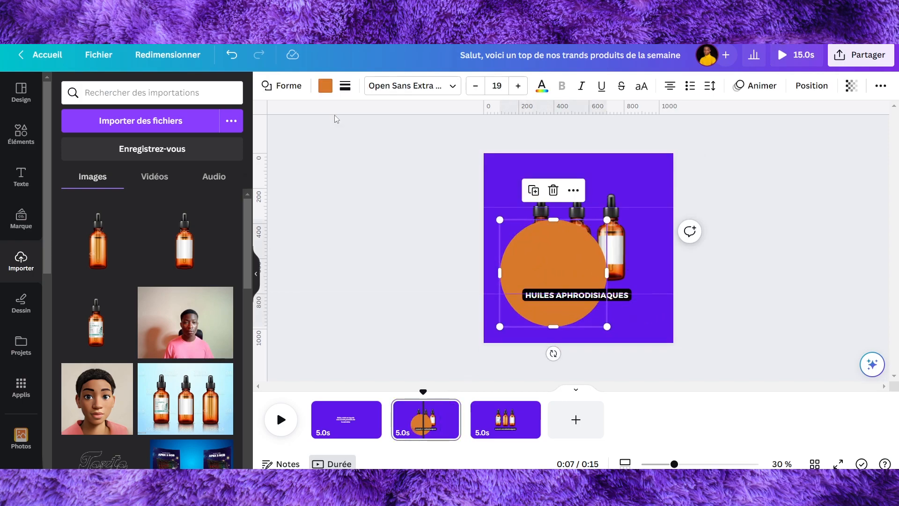
{"action": "left_click", "coordinate": [326, 85]}
{"action": "left_click", "coordinate": [216, 160]}
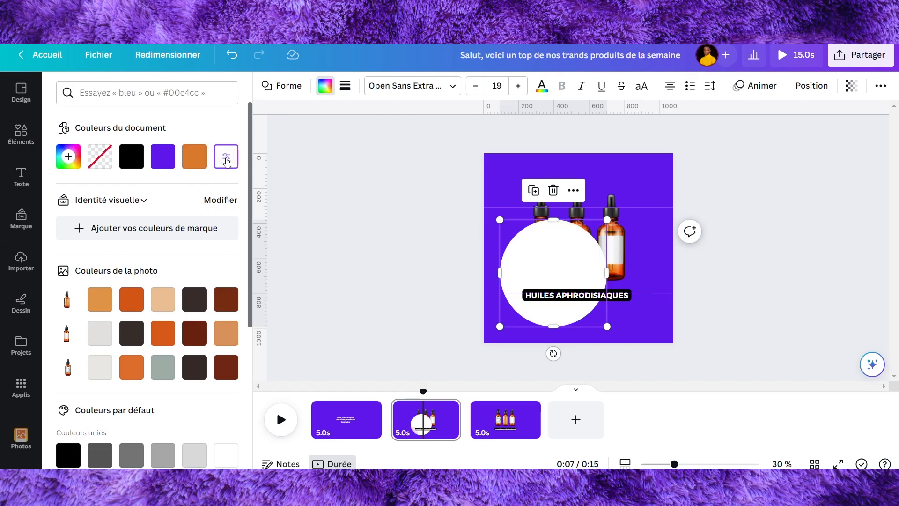
- Try enlarging the white circle into a curved base behind the lowered caption, and undo the circle design
{"action": "left_click_drag", "start_coordinate": [499, 327], "coordinate": [458, 358]}
{"action": "left_click_drag", "start_coordinate": [524, 304], "coordinate": [552, 355]}
{"action": "left_click_drag", "start_coordinate": [629, 341], "coordinate": [701, 338]}
{"action": "left_click_drag", "start_coordinate": [604, 328], "coordinate": [586, 336]}
{"action": "left_click", "coordinate": [586, 302]}
{"action": "left_click_drag", "start_coordinate": [585, 303], "coordinate": [587, 318]}
{"action": "left_click", "coordinate": [638, 322]}
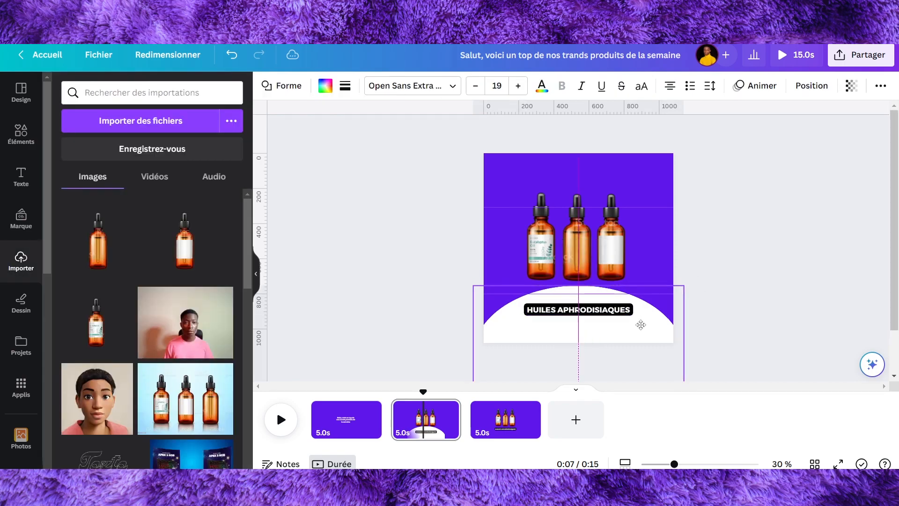
{"action": "left_click", "coordinate": [735, 238]}
{"action": "key", "text": "ctrl+z"}
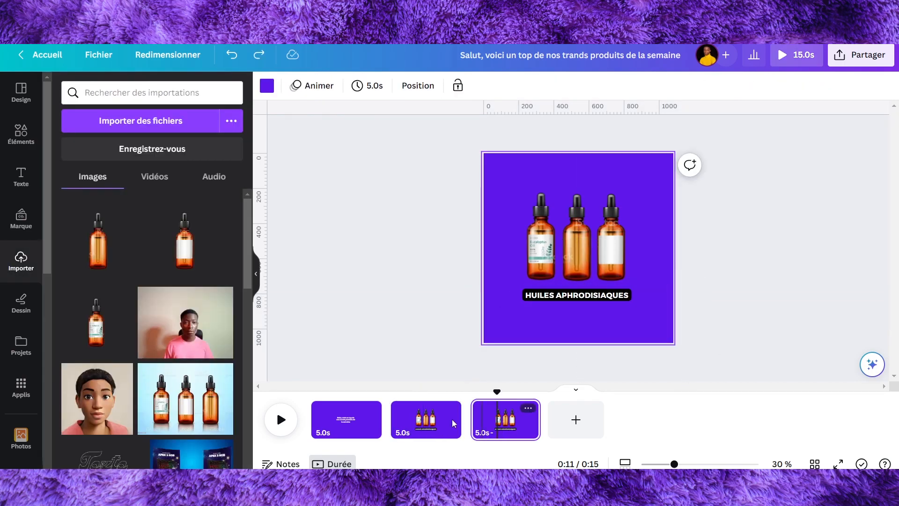
- Add a white square to page 2 and round its corners
{"action": "left_click", "coordinate": [433, 422]}
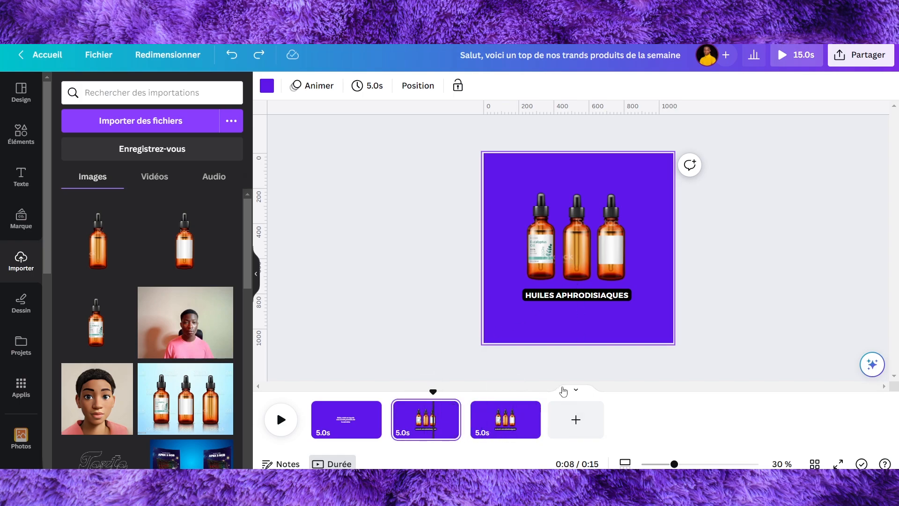
{"action": "key", "text": "ctrl+y"}
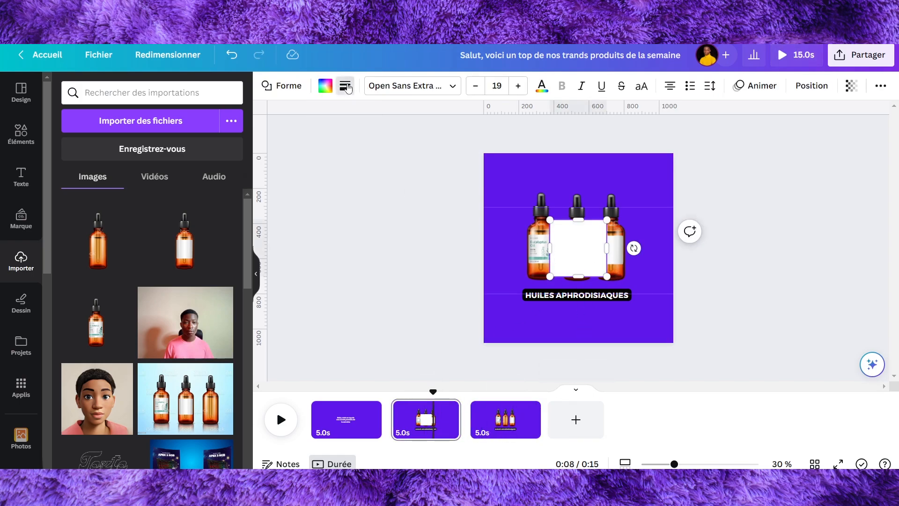
{"action": "left_click", "coordinate": [345, 85]}
{"action": "left_click_drag", "start_coordinate": [346, 193], "coordinate": [380, 193]}
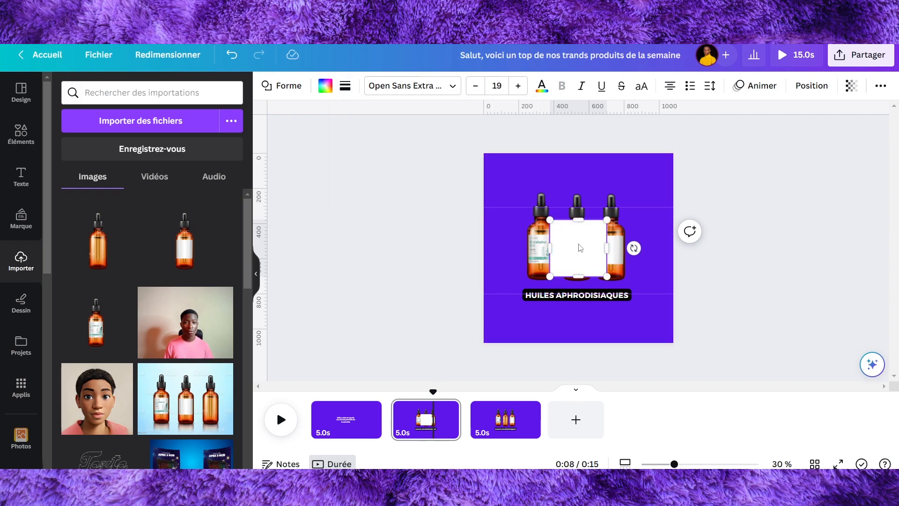
- Reshape the white square into a wide banner behind the HUILES APHRODISIAQUES caption and raise the three bottles just above it
{"action": "left_click_drag", "start_coordinate": [576, 235], "coordinate": [647, 313]}
{"action": "left_click_drag", "start_coordinate": [574, 321], "coordinate": [574, 309]}
{"action": "left_click", "coordinate": [725, 224]}
{"action": "left_click", "coordinate": [576, 257]}
{"action": "left_click_drag", "start_coordinate": [577, 256], "coordinate": [576, 251]}
- Delete page 3 and replace it with a duplicate of page 2
{"action": "left_click", "coordinate": [503, 425]}
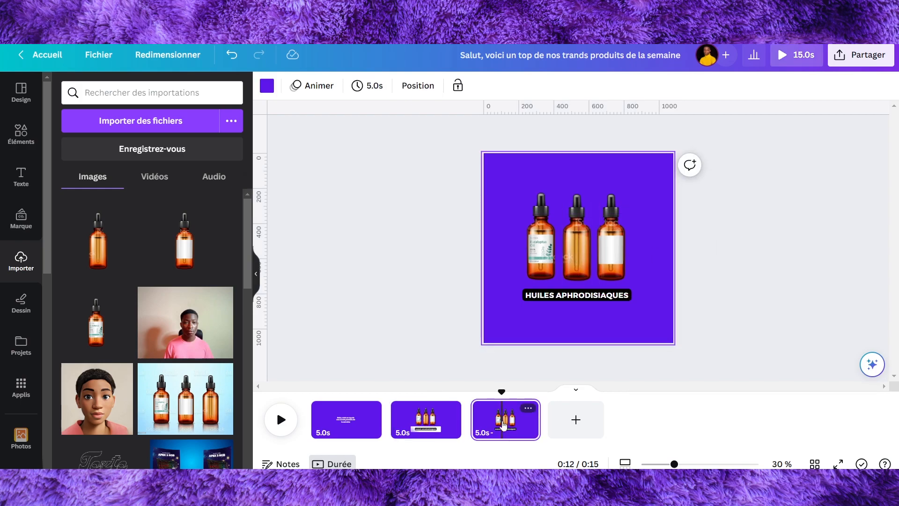
{"action": "key", "text": "Delete"}
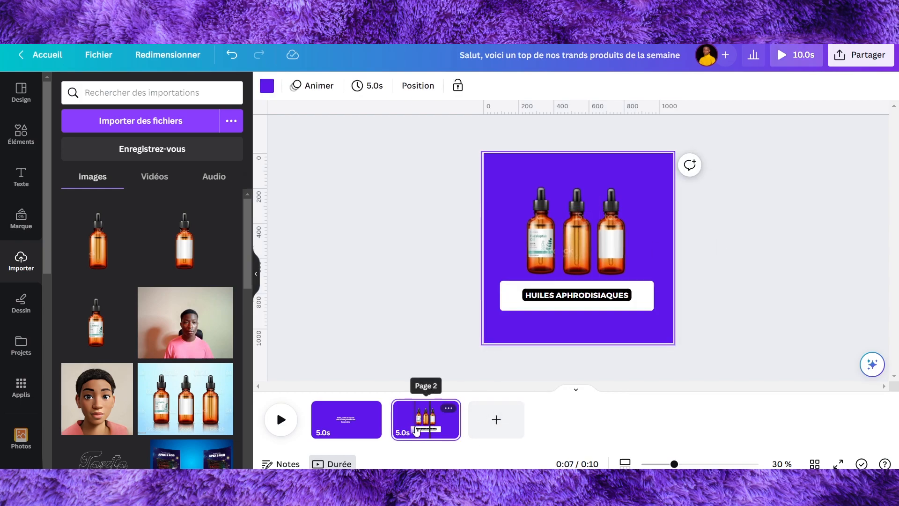
{"action": "key", "text": "ctrl+z"}
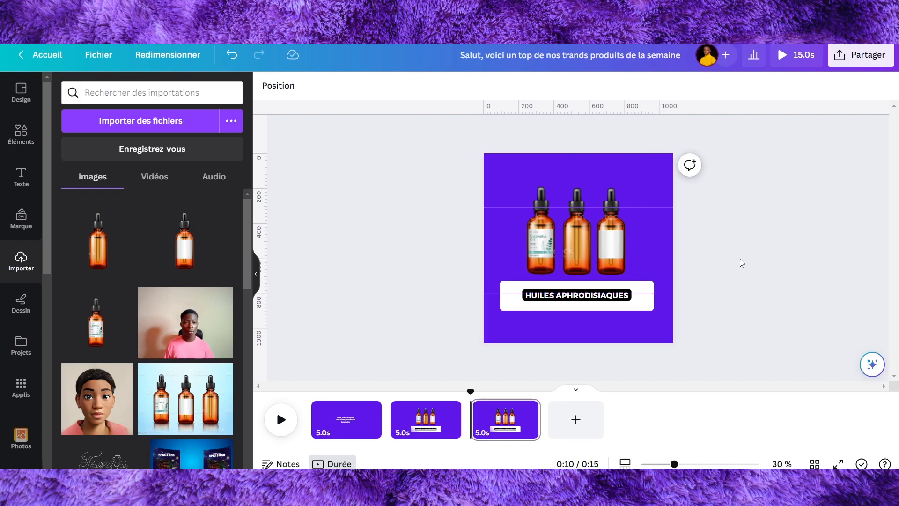
- On page 3, extend the white banner into a tilted card past the bottom edge and fit the caption on it at size 20,8
{"action": "left_click", "coordinate": [560, 309]}
{"action": "left_click_drag", "start_coordinate": [566, 335], "coordinate": [587, 376]}
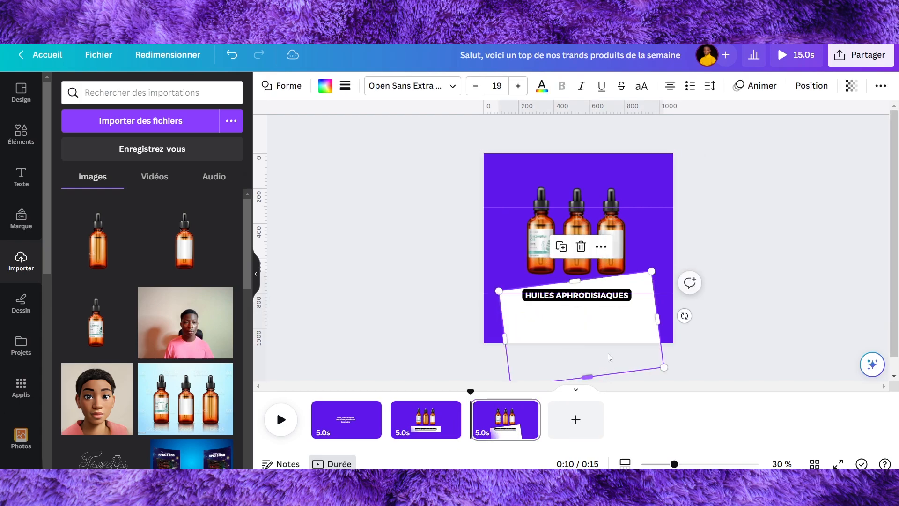
{"action": "left_click_drag", "start_coordinate": [597, 336], "coordinate": [600, 342]}
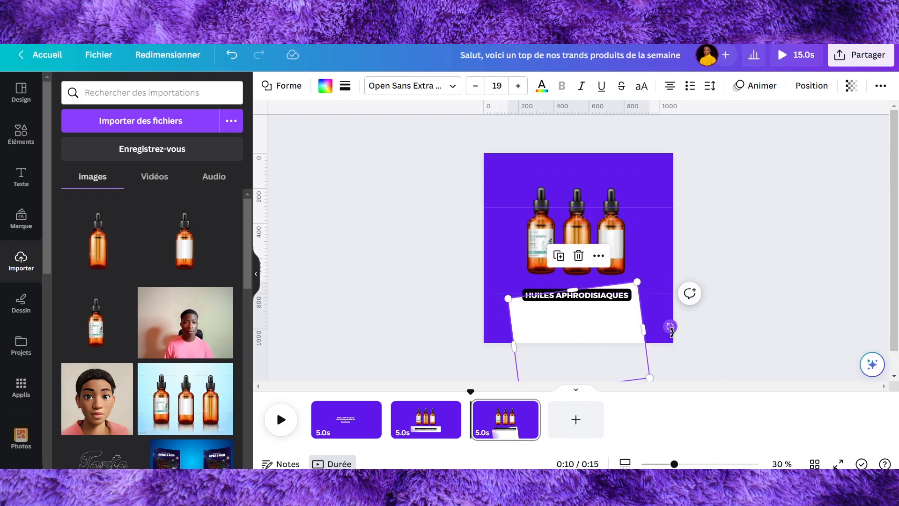
{"action": "left_click", "coordinate": [762, 270]}
{"action": "left_click", "coordinate": [602, 295]}
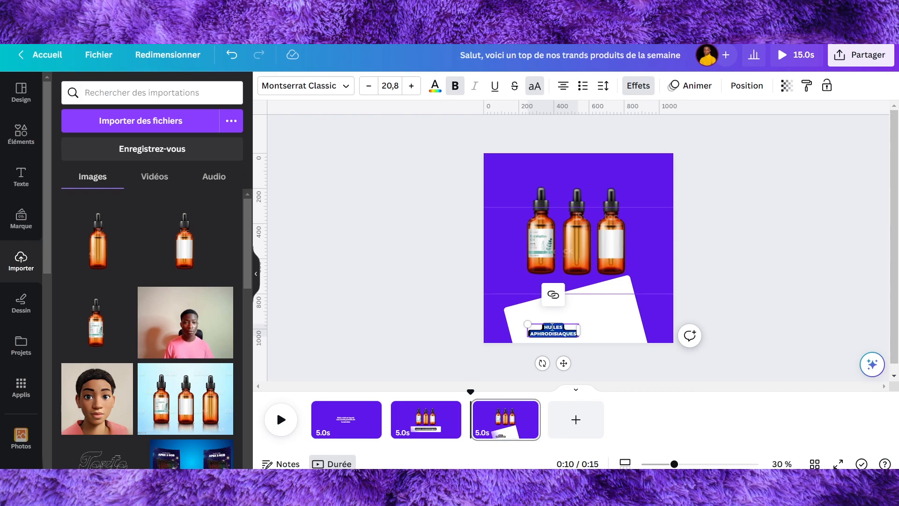
- Tilt the Eucalyptus bottle counterclockwise, move it onto the right part of the white card and bring it in front
{"action": "left_click", "coordinate": [536, 248]}
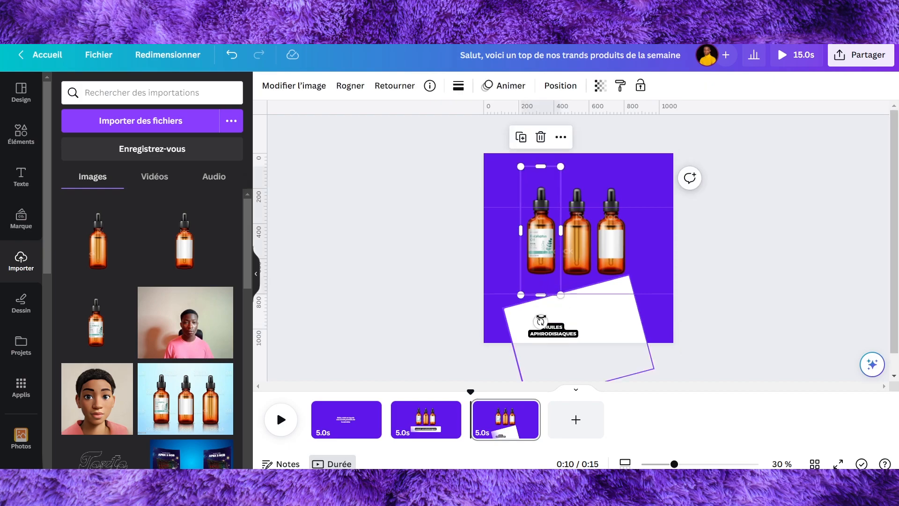
{"action": "left_click_drag", "start_coordinate": [544, 321], "coordinate": [557, 318]}
{"action": "left_click_drag", "start_coordinate": [540, 234], "coordinate": [590, 294]}
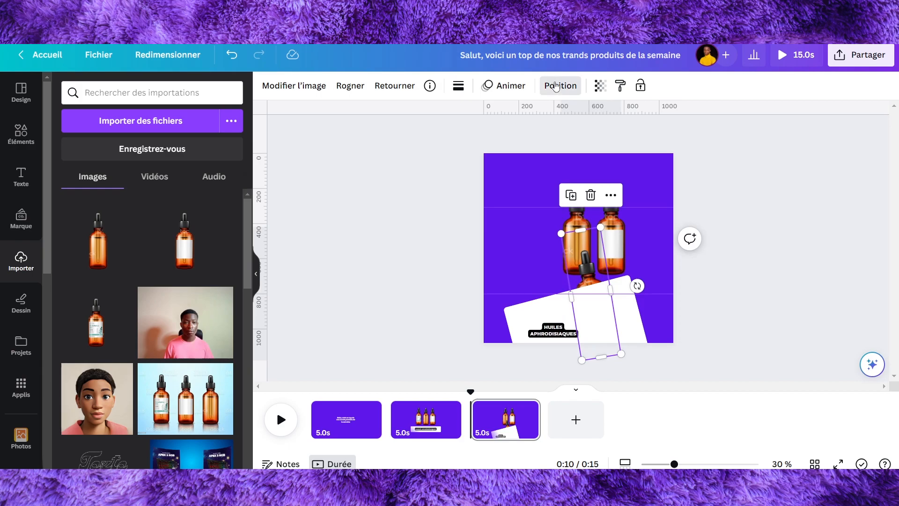
{"action": "left_click", "coordinate": [561, 86]}
{"action": "left_click_drag", "start_coordinate": [611, 343], "coordinate": [619, 343]}
- Nudge the HUILES APHRODISIAQUES caption slightly up on the card, beside the Eucalyptus bottle
{"action": "left_click", "coordinate": [566, 328]}
{"action": "left_click_drag", "start_coordinate": [554, 333], "coordinate": [595, 312]}
{"action": "left_click", "coordinate": [747, 86]}
{"action": "left_click", "coordinate": [730, 220]}
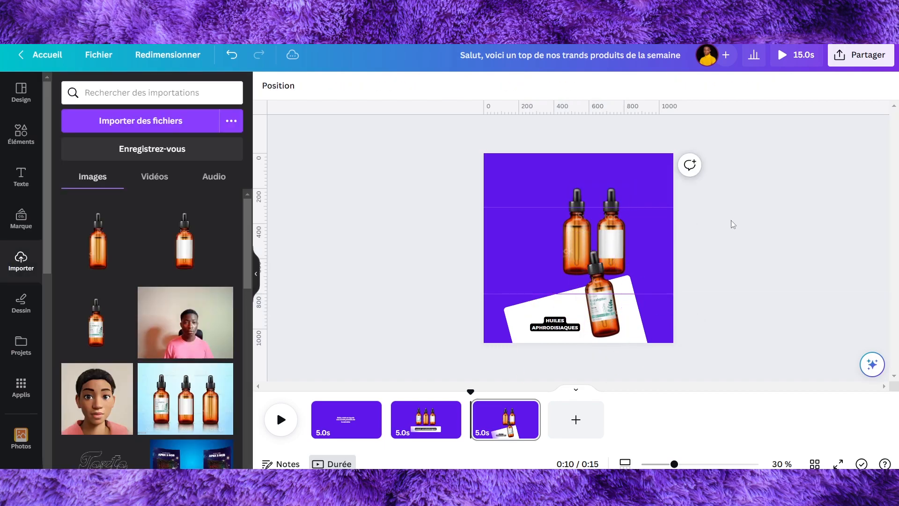
- Select the other two bottles, rotate them to -10° and move them off the page below its bottom edge
{"action": "left_click", "coordinate": [635, 200]}
{"action": "left_click_drag", "start_coordinate": [770, 205], "coordinate": [576, 211]}
{"action": "left_click_drag", "start_coordinate": [598, 321], "coordinate": [610, 320]}
{"action": "left_click_drag", "start_coordinate": [622, 234], "coordinate": [670, 401]}
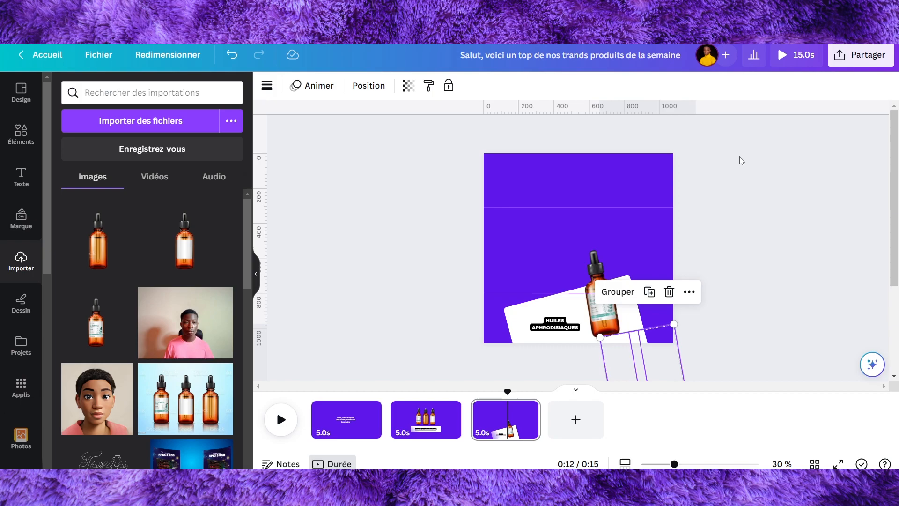
- Bring the two off-page bottles to the foreground and return to page 2
{"action": "scroll", "coordinate": [889, 224], "scroll_direction": "down", "scroll_amount": 3}
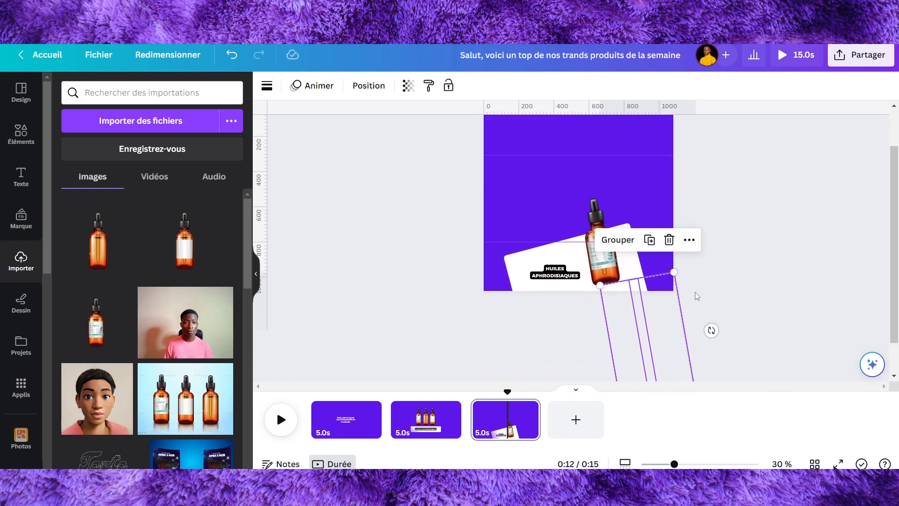
{"action": "left_click", "coordinate": [368, 86]}
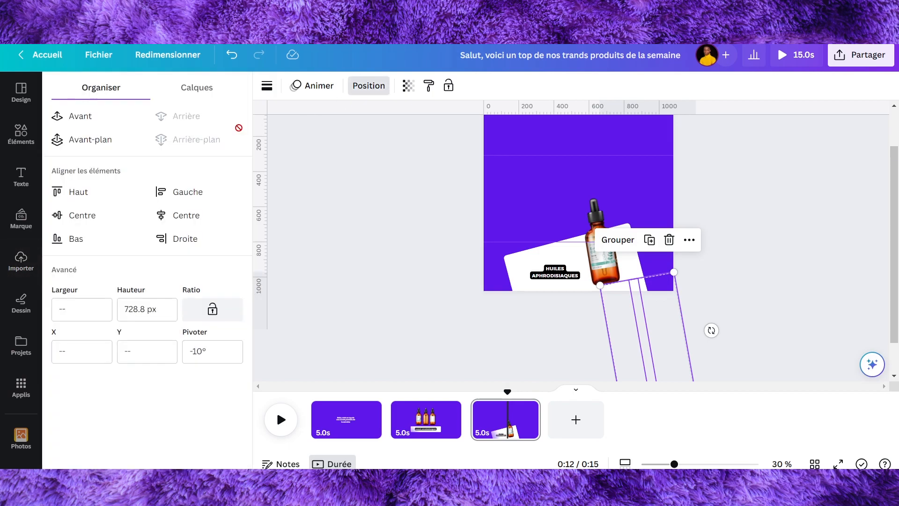
{"action": "left_click", "coordinate": [111, 148]}
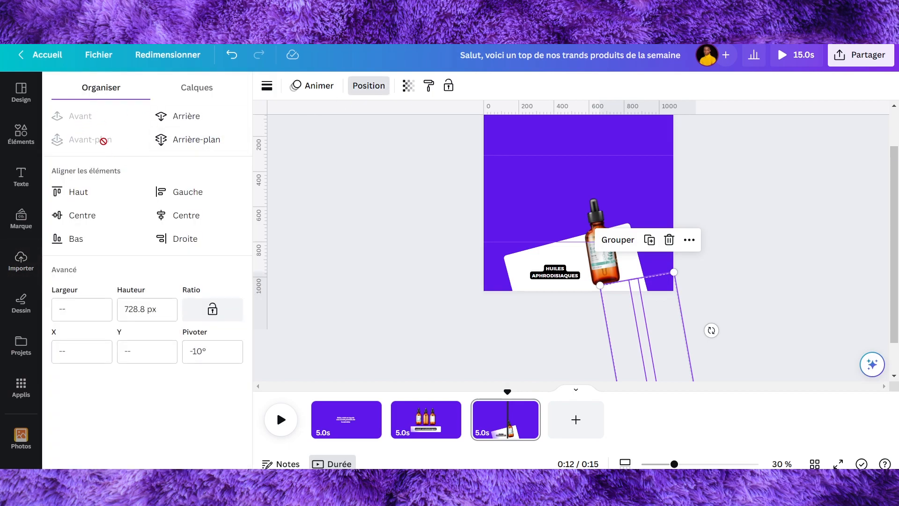
{"action": "left_click", "coordinate": [768, 213]}
{"action": "left_click", "coordinate": [768, 214]}
{"action": "left_click", "coordinate": [425, 418]}
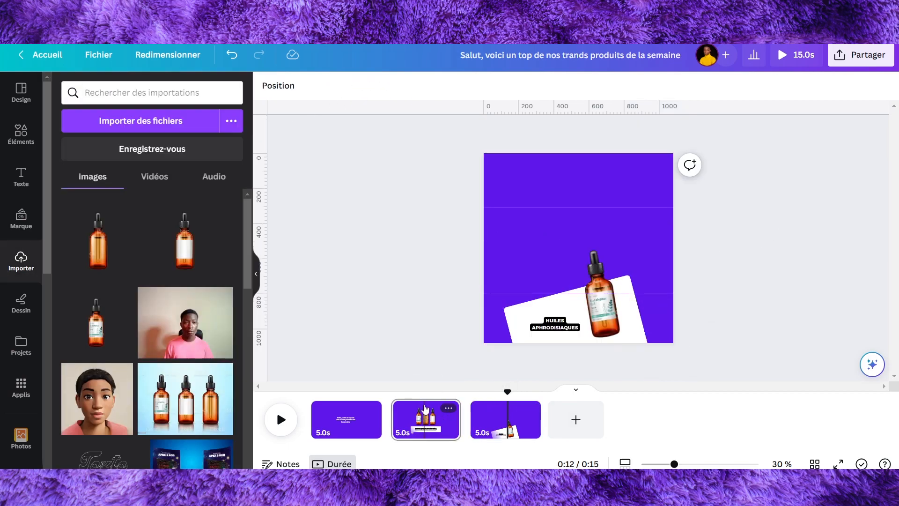
- On page 2, select the three bottles and raise them above the HUILES APHRODISIAQUES caption and white card in the layer order
{"action": "left_click_drag", "start_coordinate": [723, 210], "coordinate": [518, 234]}
{"action": "left_click", "coordinate": [368, 85]}
{"action": "left_click", "coordinate": [206, 89]}
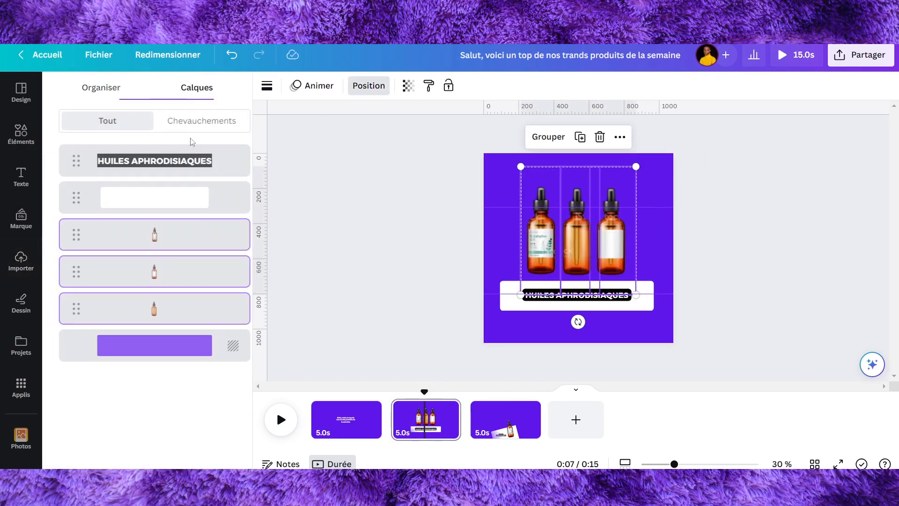
{"action": "left_click_drag", "start_coordinate": [170, 233], "coordinate": [170, 160]}
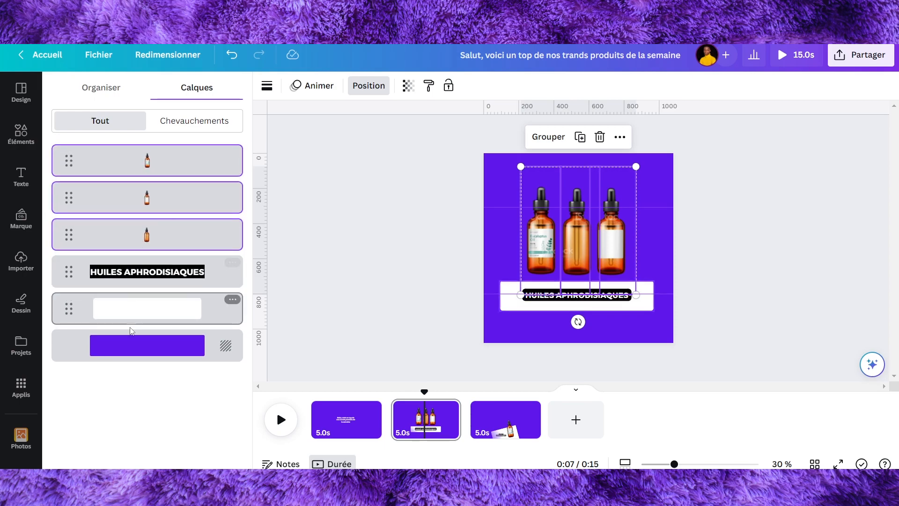
{"action": "left_click", "coordinate": [406, 236]}
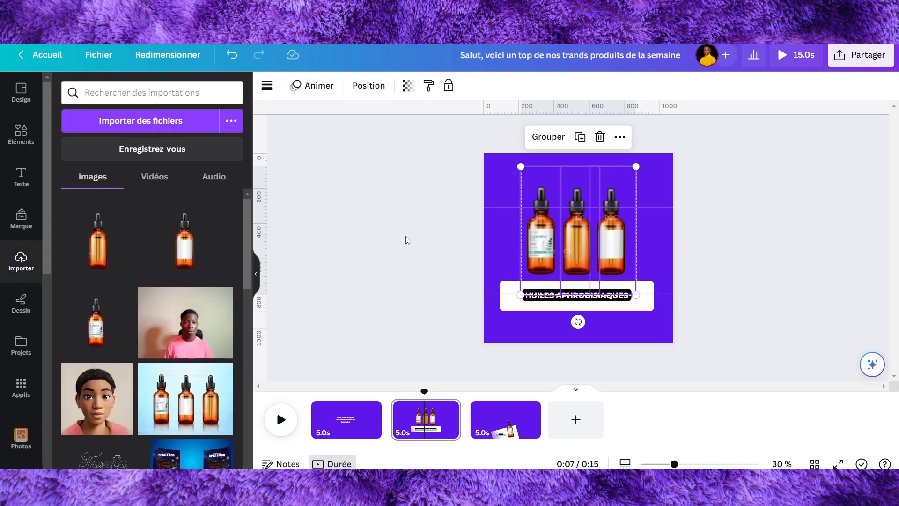
- Go to page 3, find the Lorem Ipsum app among the featured apps and open it
{"action": "scroll", "coordinate": [405, 236], "scroll_direction": "down", "scroll_amount": 3}
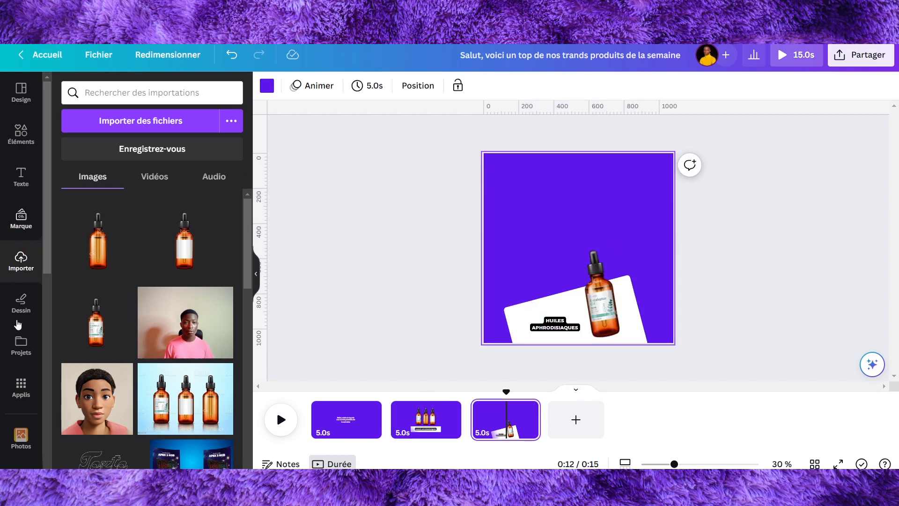
{"action": "left_click", "coordinate": [20, 395]}
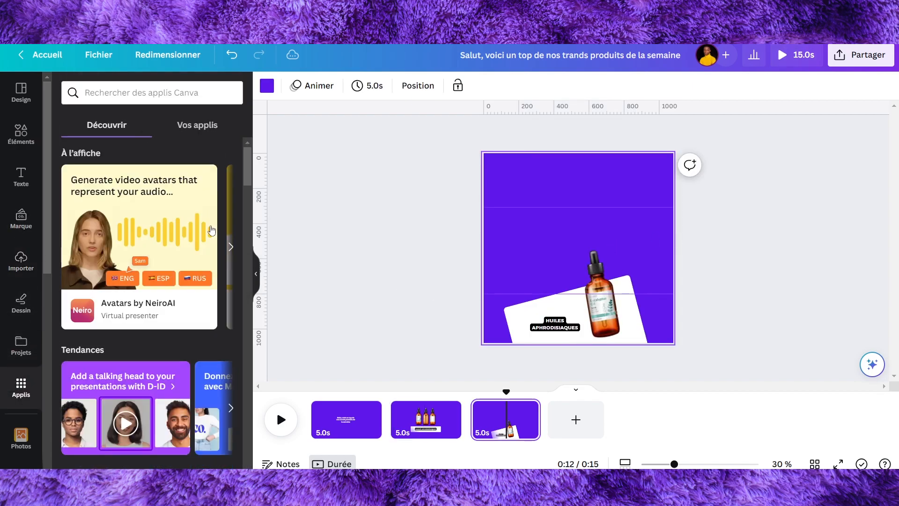
{"action": "left_click", "coordinate": [231, 248]}
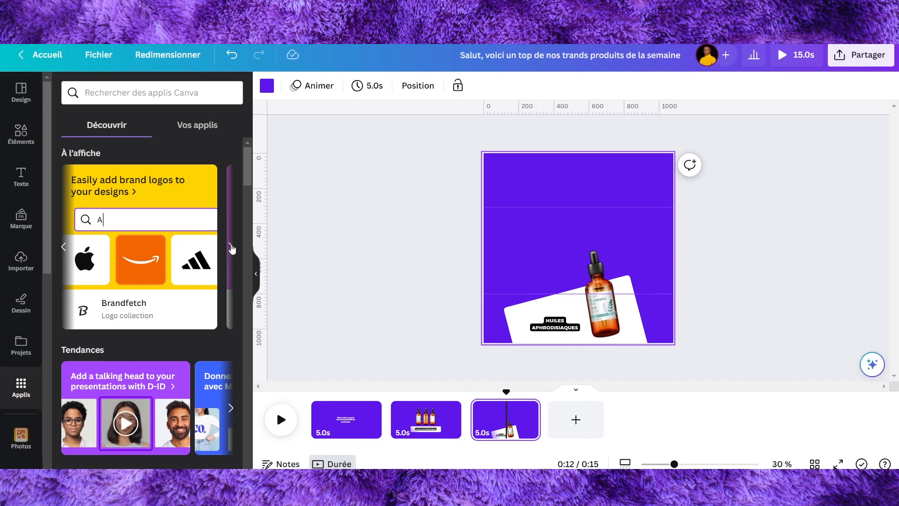
{"action": "left_click", "coordinate": [231, 248]}
{"action": "left_click", "coordinate": [130, 223]}
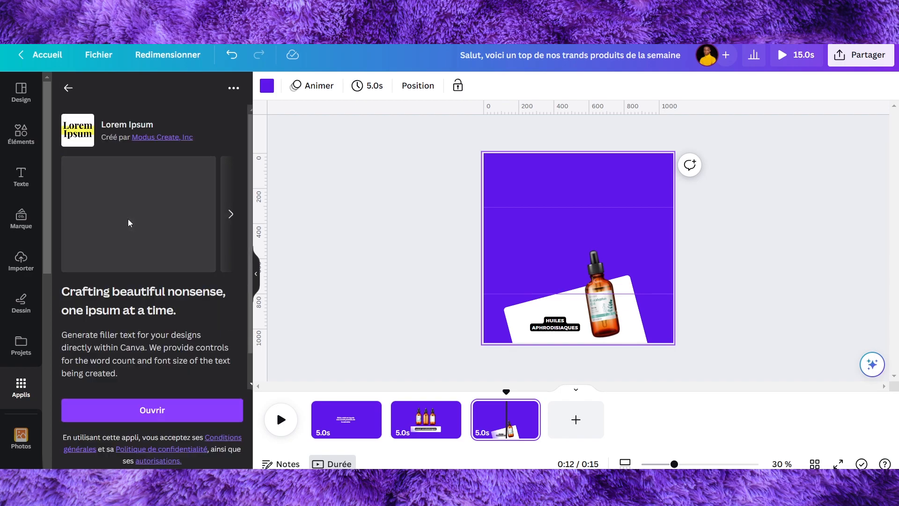
{"action": "left_click", "coordinate": [151, 407]}
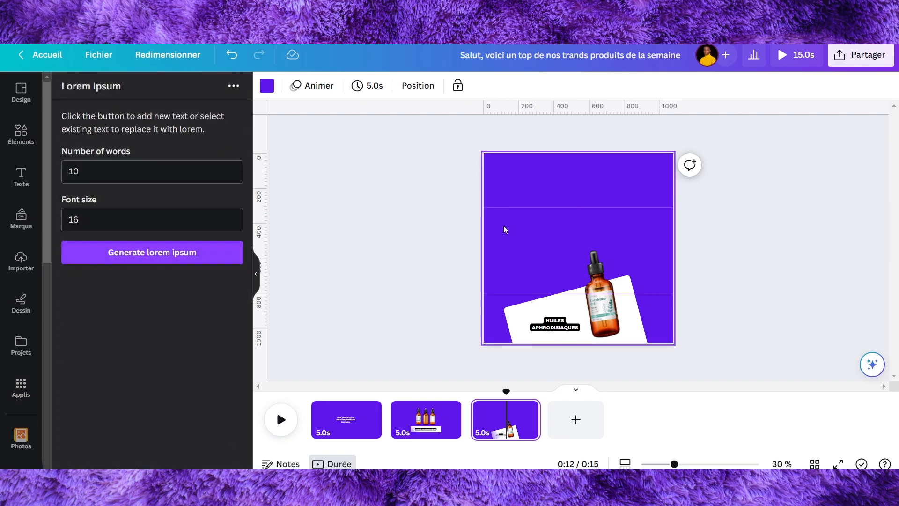
- Generate a 20-word lorem ipsum text and place it above the Eucalyptus bottle, scaled up to about 36.2 font size
{"action": "double_click", "coordinate": [107, 162]}
{"action": "type", "text": "20"}
{"action": "left_click", "coordinate": [203, 259]}
{"action": "left_click_drag", "start_coordinate": [673, 158], "coordinate": [570, 171]}
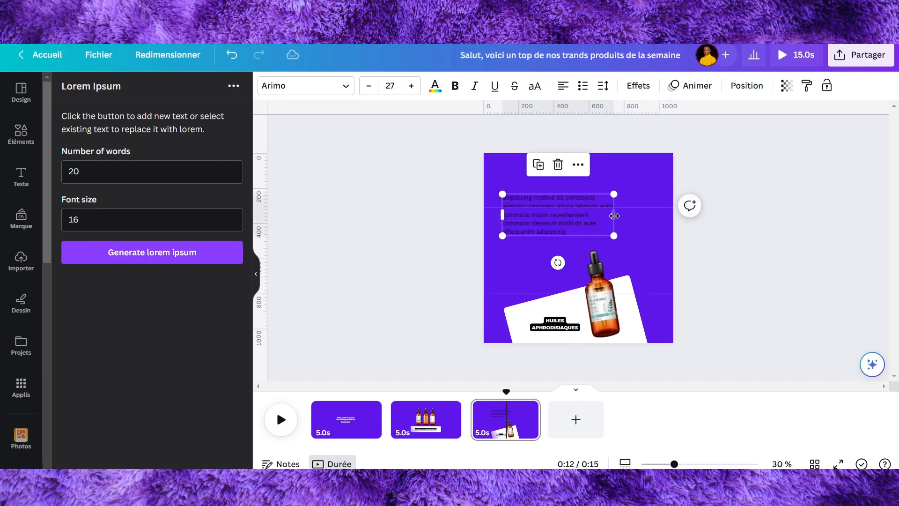
{"action": "left_click_drag", "start_coordinate": [614, 216], "coordinate": [645, 182]}
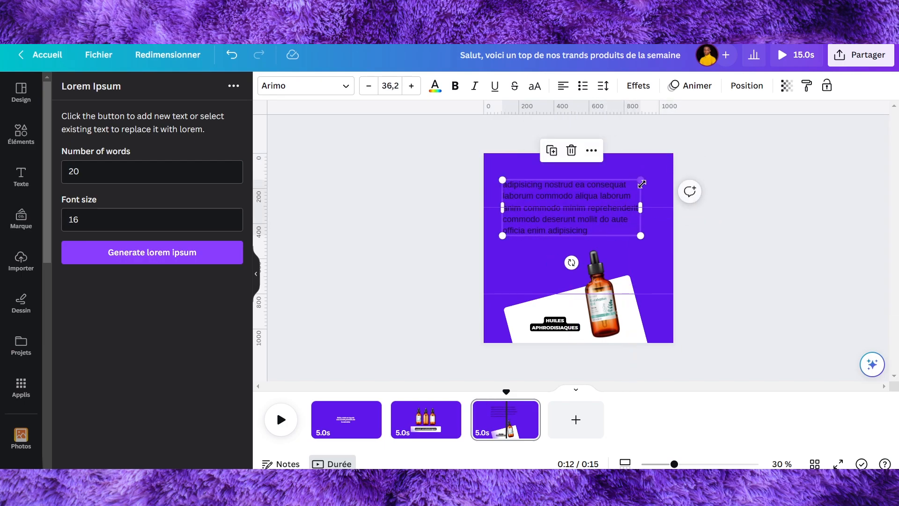
- Colour the lorem ipsum text white and enlarge it to about 39.7 font size
{"action": "left_click", "coordinate": [435, 85]}
{"action": "left_click", "coordinate": [162, 156]}
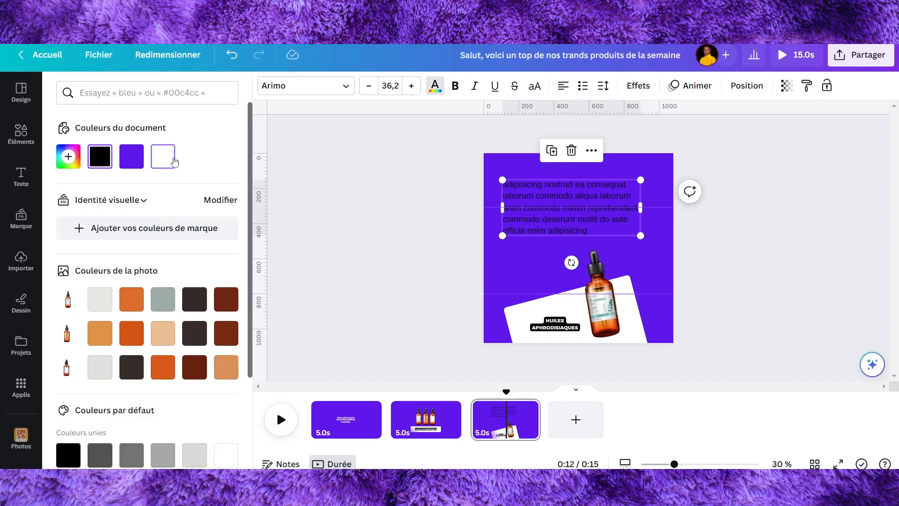
{"action": "left_click", "coordinate": [702, 179]}
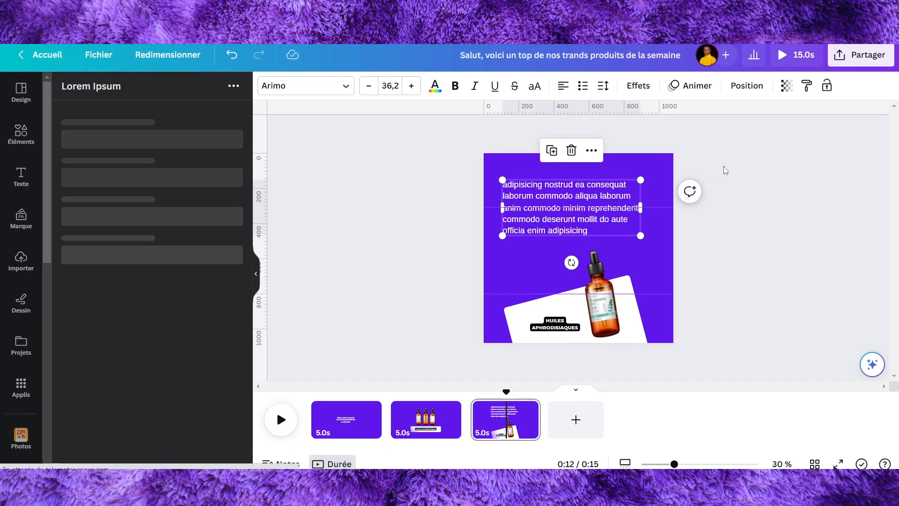
{"action": "left_click", "coordinate": [633, 189]}
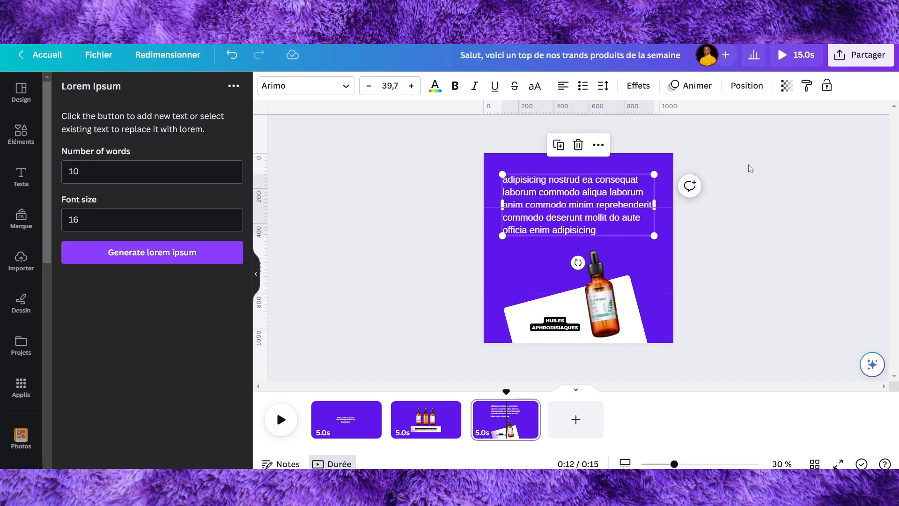
- Move the lorem ipsum text slightly down and delete its closing words "do aute officia enim adipisicing"
{"action": "left_click", "coordinate": [577, 189]}
{"action": "left_click_drag", "start_coordinate": [609, 217], "coordinate": [611, 235]}
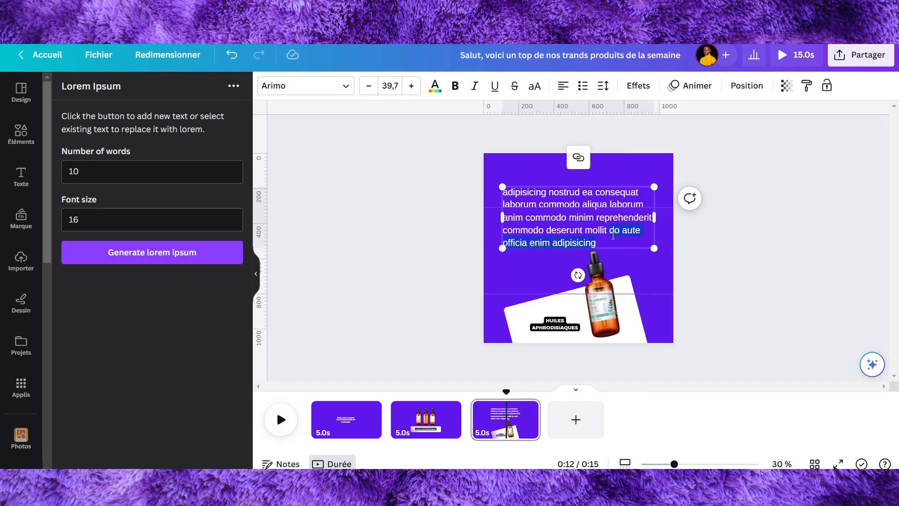
{"action": "key", "text": "BackSpace"}
{"action": "left_click", "coordinate": [571, 171]}
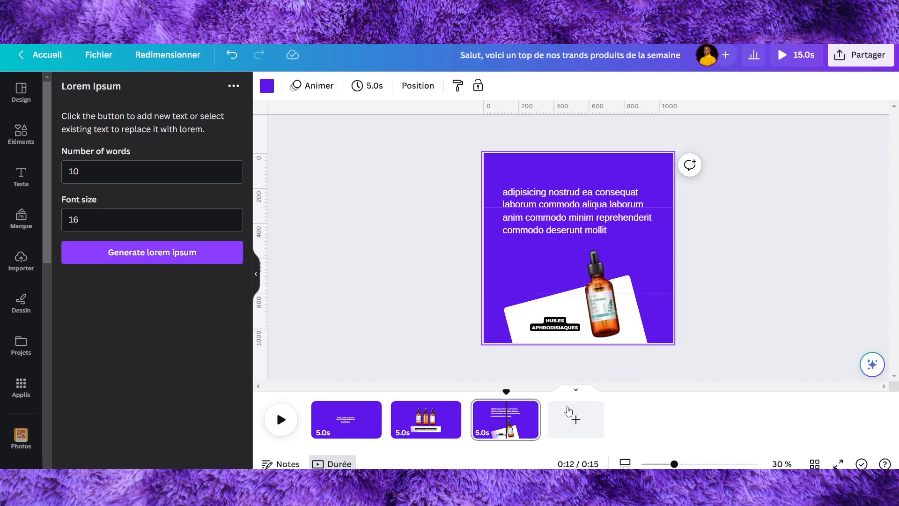
- Duplicate page 3 and compare the bottle placement on the copy with the original page
{"action": "left_click", "coordinate": [493, 421]}
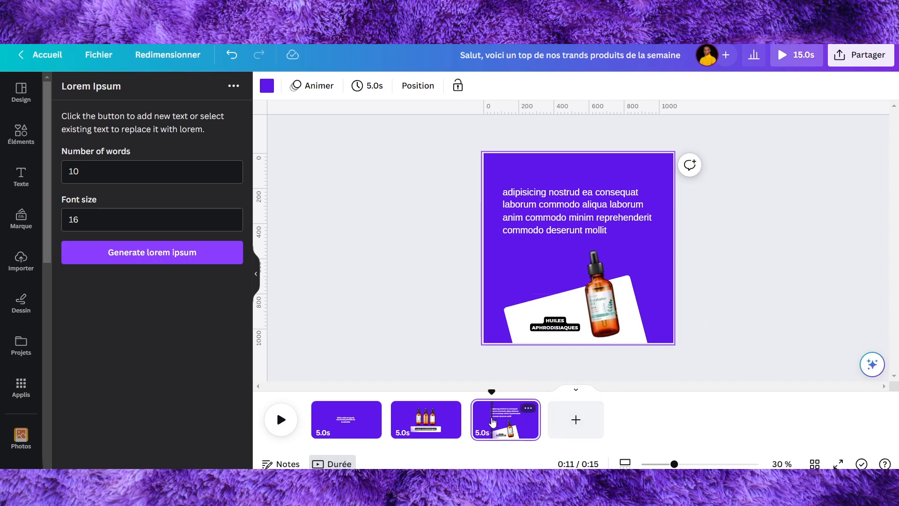
{"action": "key", "text": "ctrl+d"}
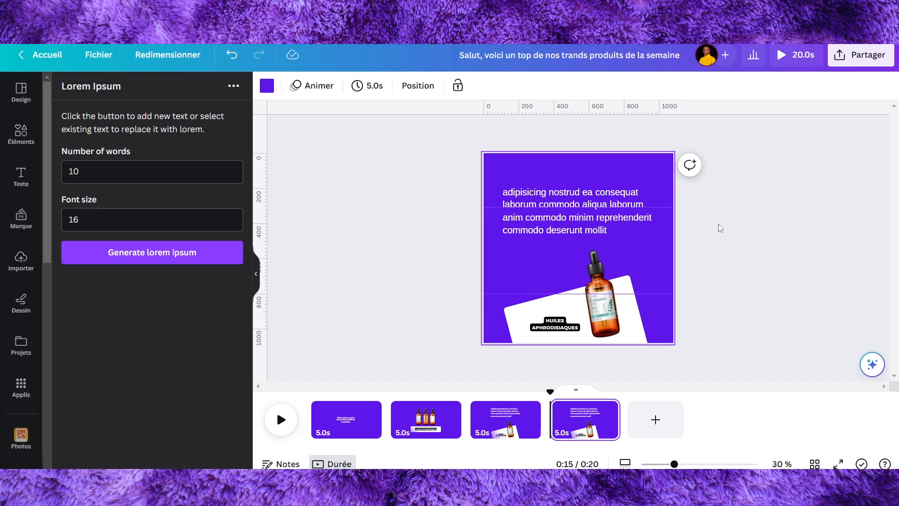
{"action": "left_click", "coordinate": [605, 284]}
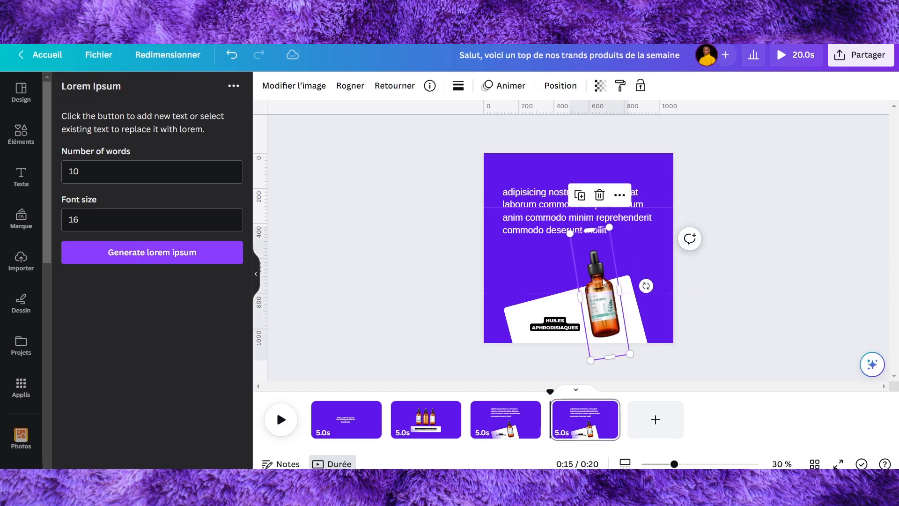
{"action": "left_click", "coordinate": [637, 333]}
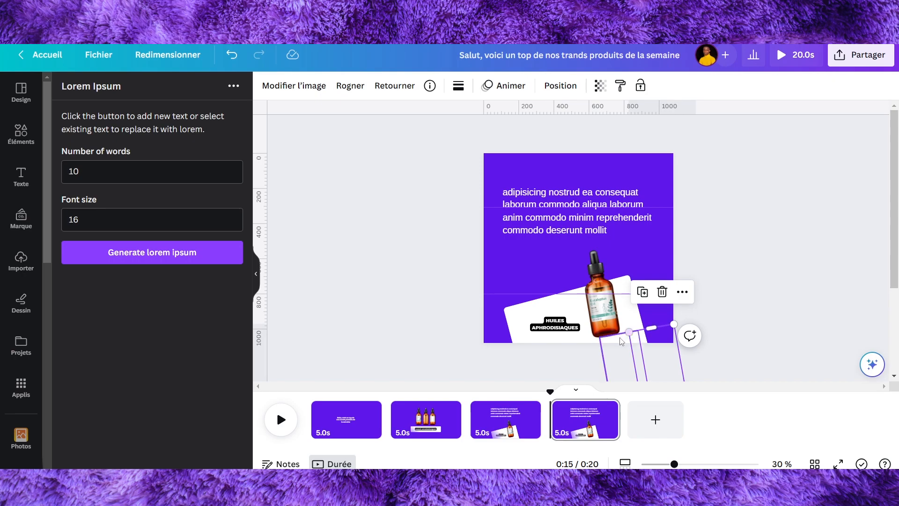
{"action": "left_click", "coordinate": [617, 336]}
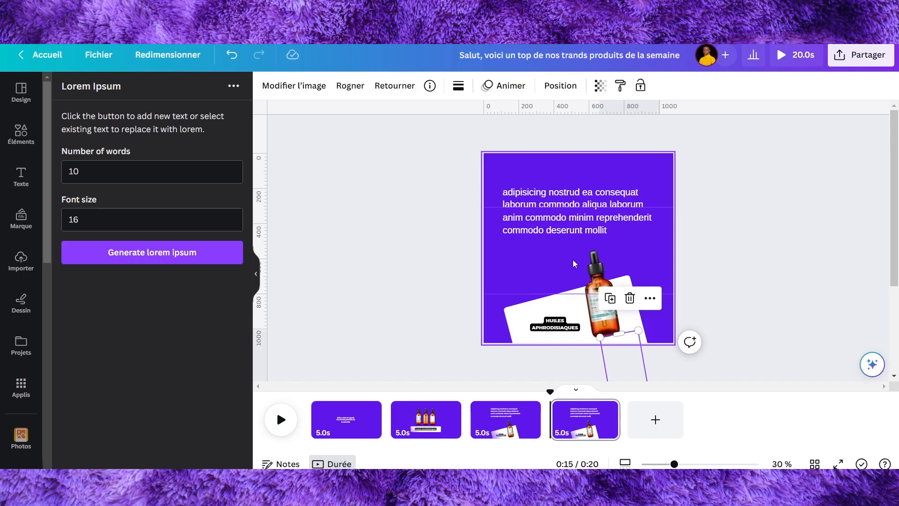
{"action": "left_click", "coordinate": [503, 414]}
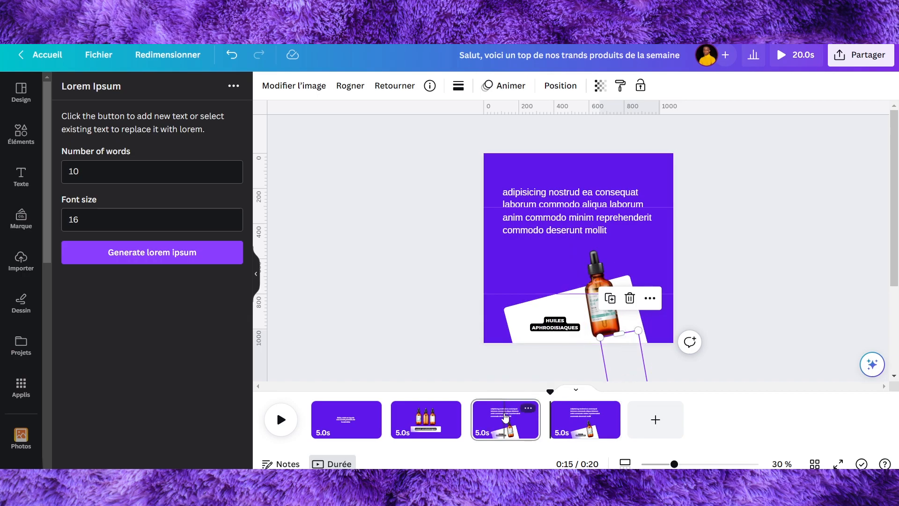
{"action": "left_click", "coordinate": [607, 281]}
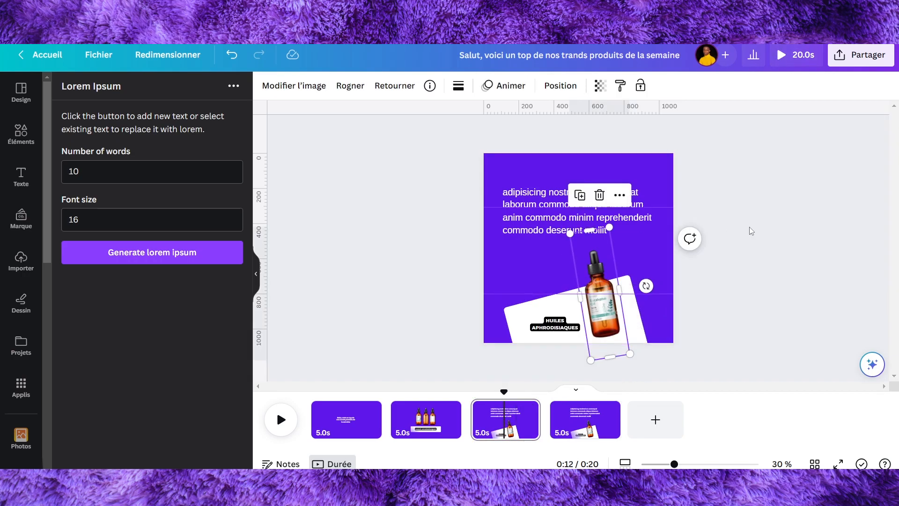
{"action": "left_click", "coordinate": [585, 418]}
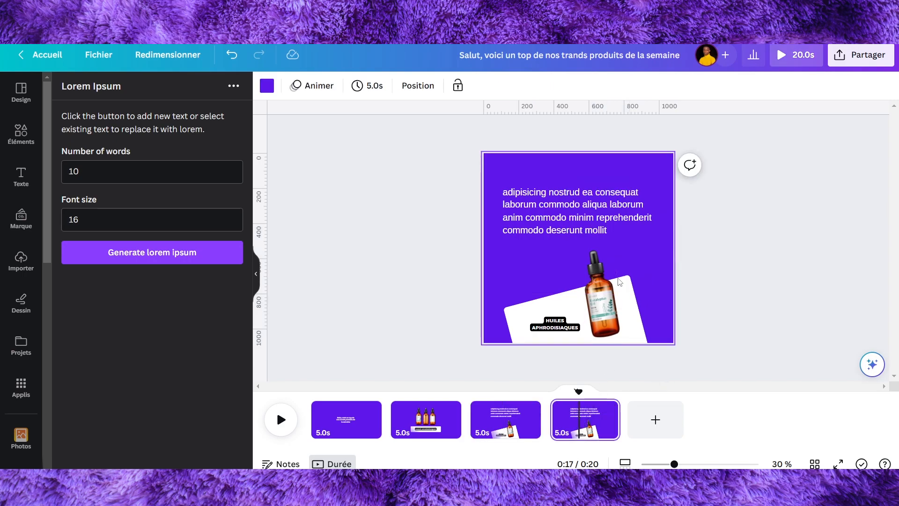
- On page 4, move the Eucalyptus bottle off the page and put the unlabelled amber bottle in its place on the white card
{"action": "left_click", "coordinate": [599, 262]}
{"action": "left_click_drag", "start_coordinate": [608, 229], "coordinate": [596, 274]}
{"action": "left_click_drag", "start_coordinate": [597, 316], "coordinate": [527, 357]}
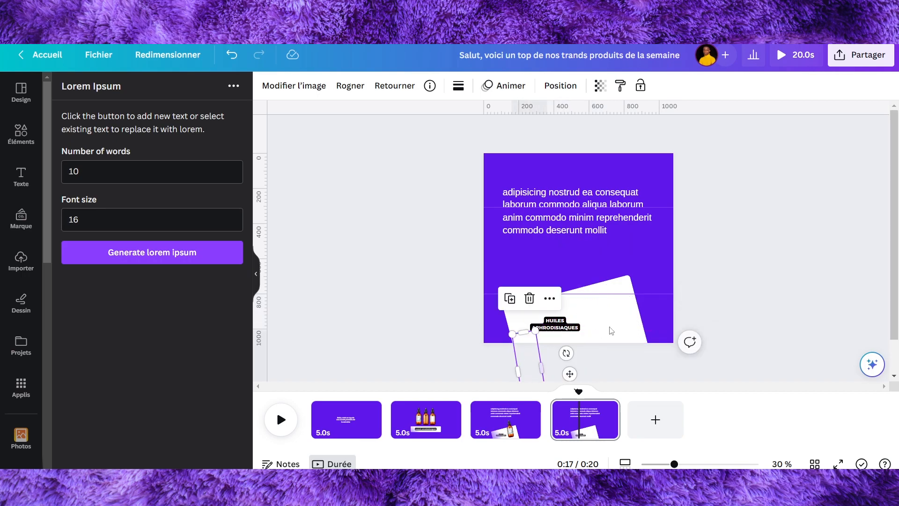
{"action": "left_click_drag", "start_coordinate": [610, 343], "coordinate": [593, 237]}
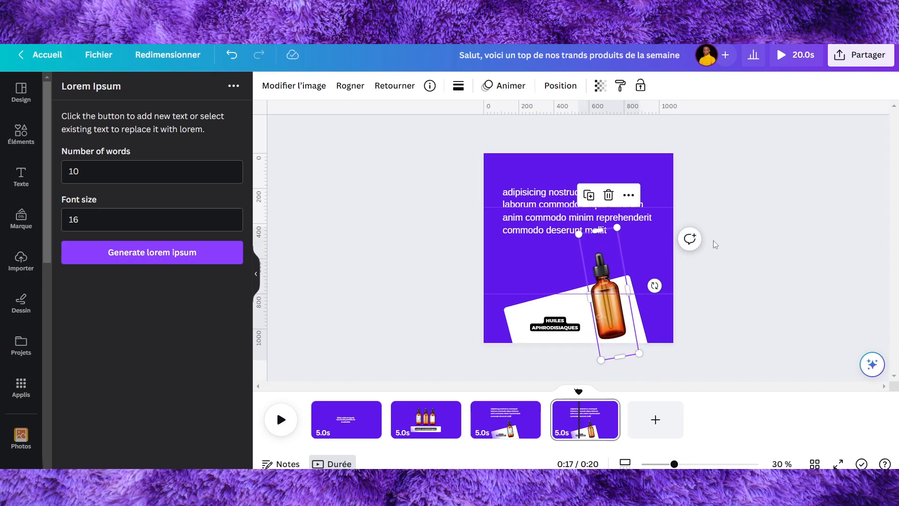
{"action": "left_click", "coordinate": [581, 297]}
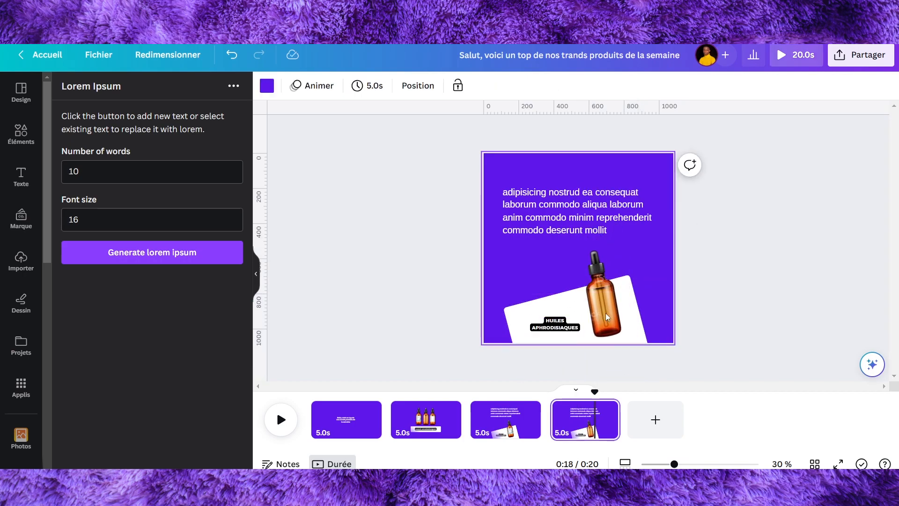
- Replace APHRODISIAQUES with NATURELS in the page 4 caption
{"action": "left_click", "coordinate": [554, 326]}
{"action": "double_click", "coordinate": [554, 326]}
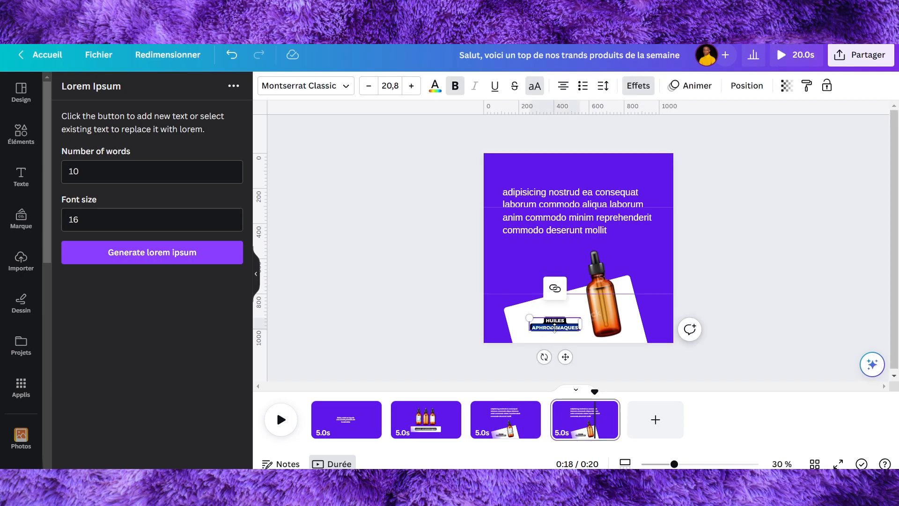
{"action": "type", "text": "NATURELS"}
{"action": "left_click", "coordinate": [713, 319]}
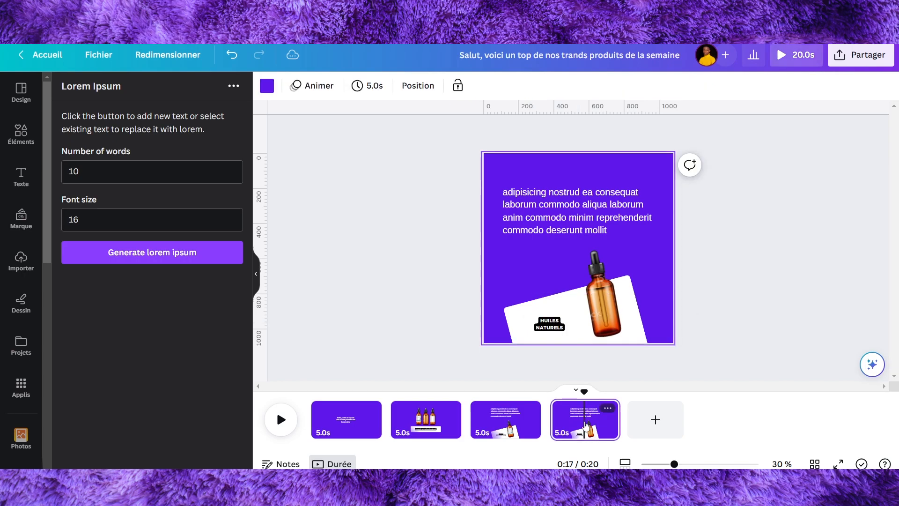
- Duplicate page 4 and, on the copy, replace the unlabelled amber bottle with the white-label bottle, moving the amber one off the page
{"action": "key", "text": "ctrl+d"}
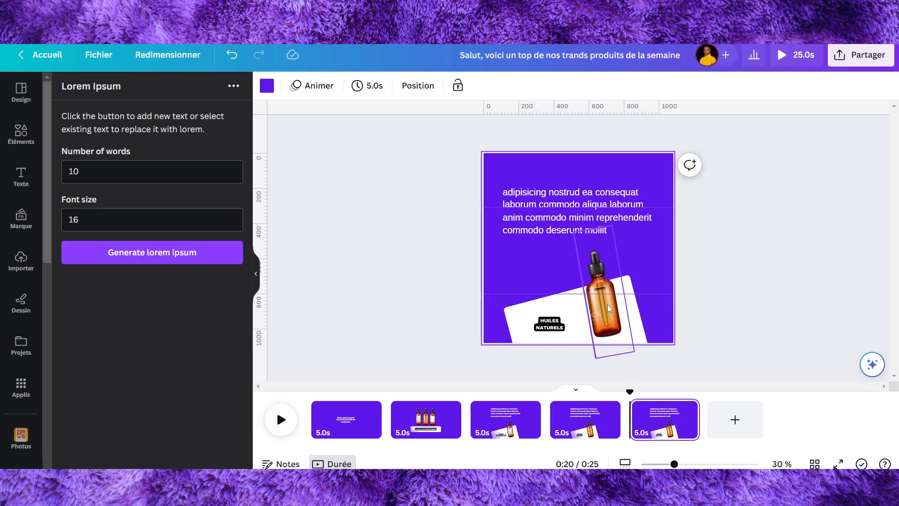
{"action": "left_click_drag", "start_coordinate": [607, 305], "coordinate": [589, 239]}
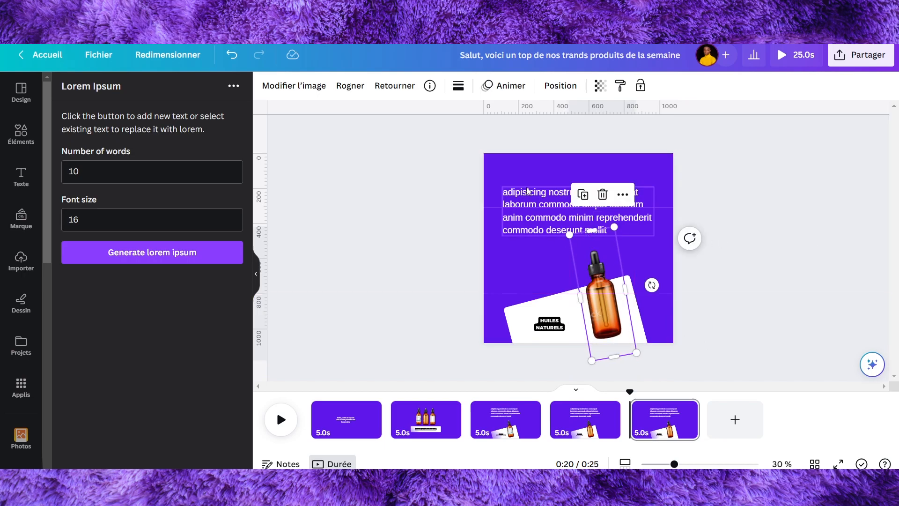
{"action": "left_click", "coordinate": [560, 86]}
{"action": "left_click_drag", "start_coordinate": [171, 234], "coordinate": [169, 197]}
{"action": "left_click_drag", "start_coordinate": [553, 265], "coordinate": [543, 310]}
{"action": "left_click_drag", "start_coordinate": [544, 344], "coordinate": [565, 356]}
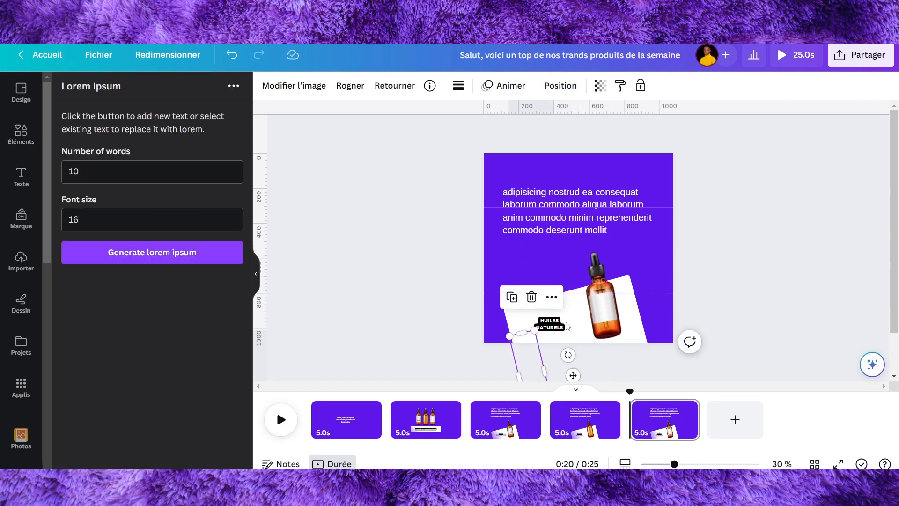
{"action": "left_click", "coordinate": [696, 256]}
- Review pages 3 to 5, then duplicate page 2 and move the copy to the end of the timeline
{"action": "left_click", "coordinate": [505, 419]}
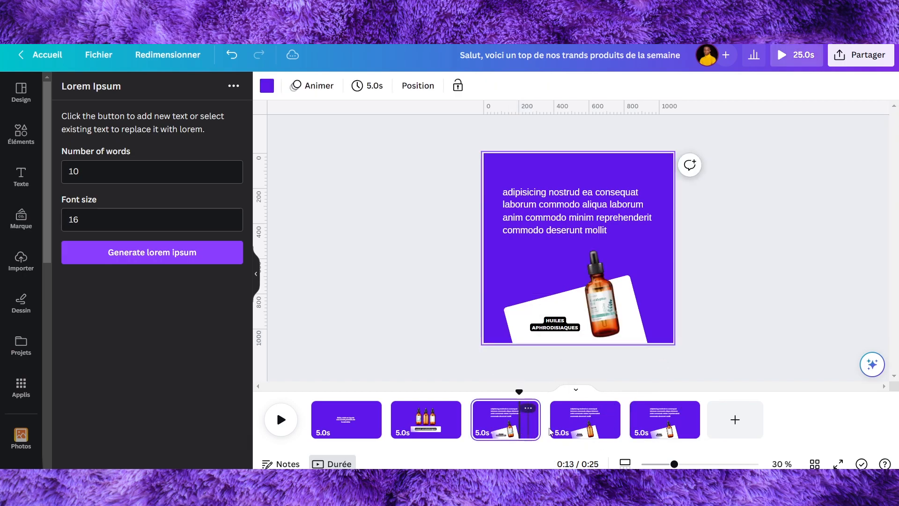
{"action": "left_click", "coordinate": [580, 426]}
{"action": "left_click", "coordinate": [641, 421]}
{"action": "left_click", "coordinate": [698, 421]}
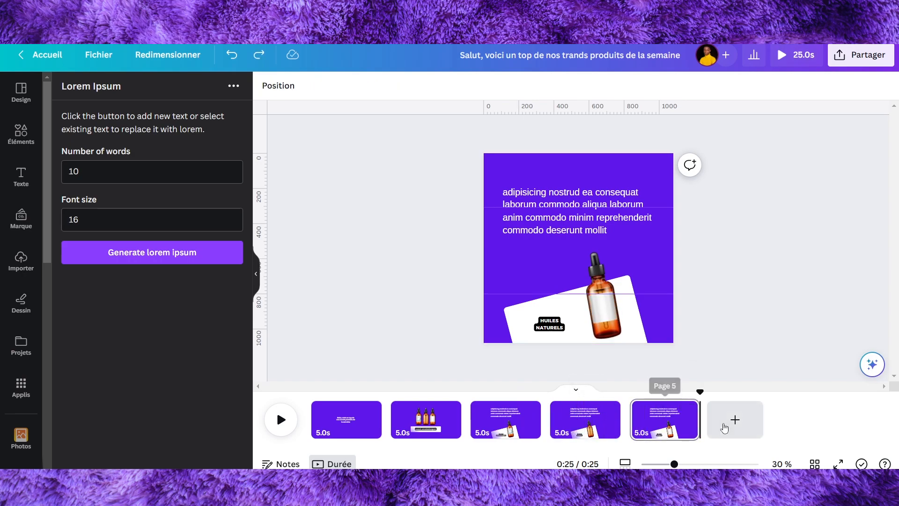
{"action": "left_click", "coordinate": [423, 429]}
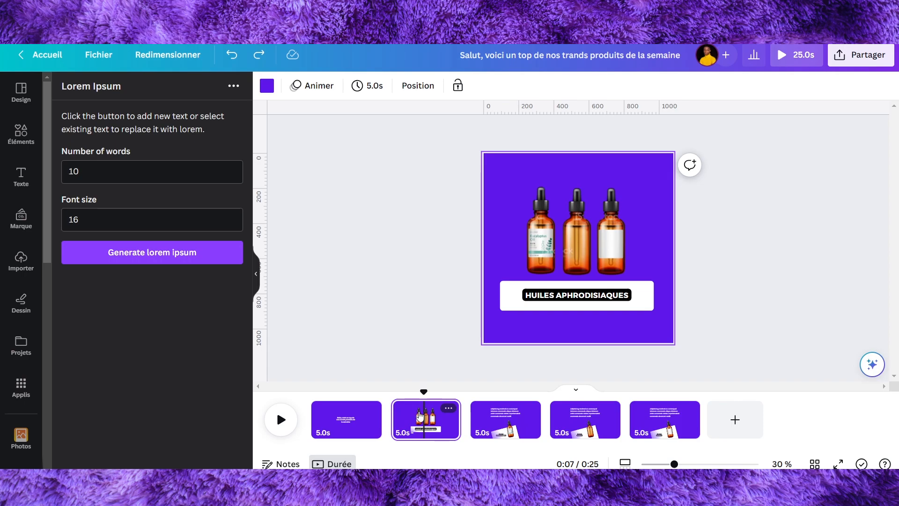
{"action": "key", "text": "ctrl+d"}
{"action": "left_click_drag", "start_coordinate": [503, 414], "coordinate": [744, 414]}
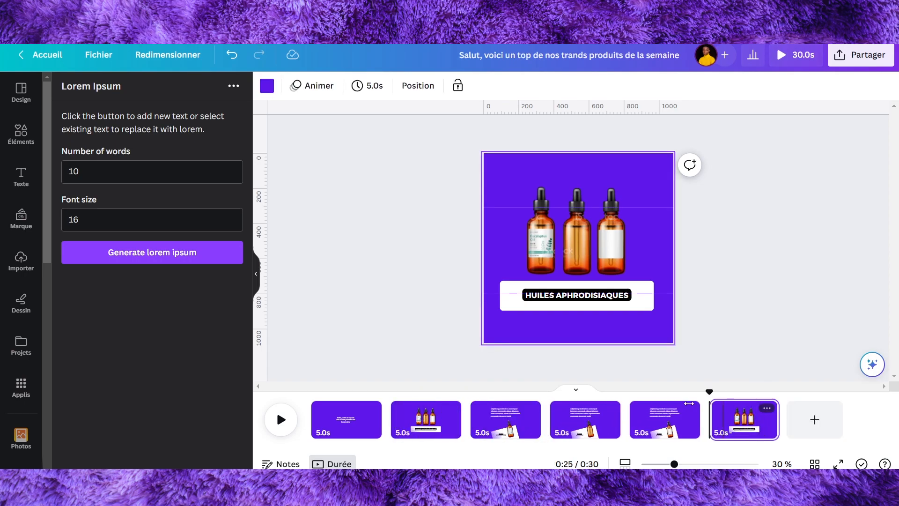
- On page 6, extend the white card downward, then move the three bottles, caption and card up together within the page
{"action": "left_click", "coordinate": [564, 305]}
{"action": "left_click_drag", "start_coordinate": [566, 311], "coordinate": [576, 355]}
{"action": "left_click_drag", "start_coordinate": [405, 190], "coordinate": [664, 300]}
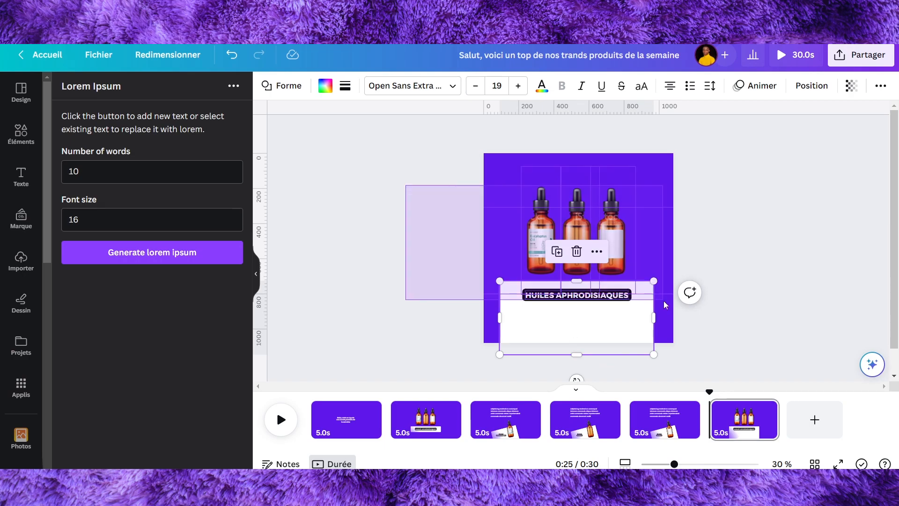
{"action": "left_click_drag", "start_coordinate": [608, 311], "coordinate": [606, 289]}
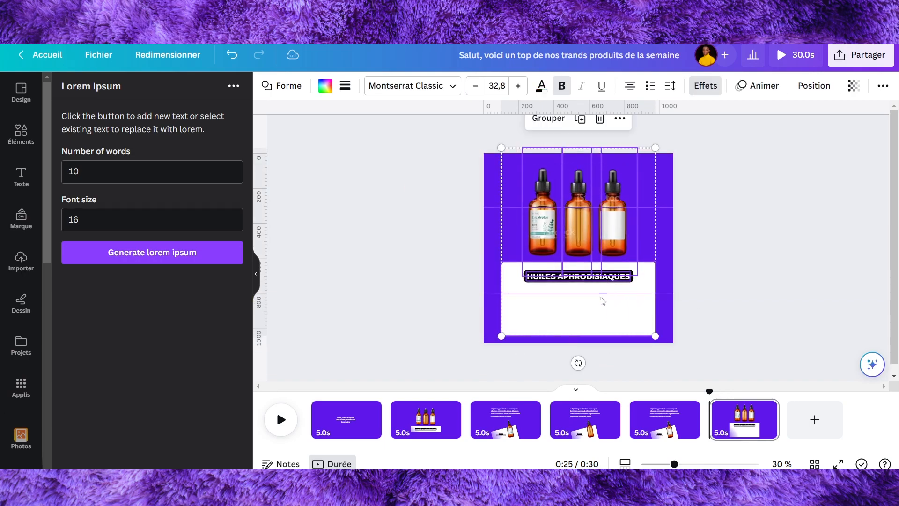
- Copy the page 5 paragraph onto page 6, place it under the caption on the white card, and colour it black
{"action": "key", "text": "ctrl+z"}
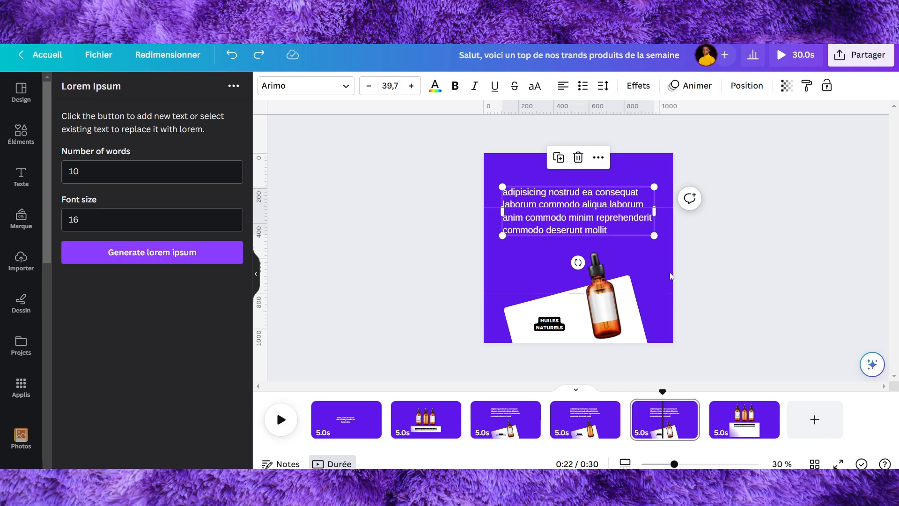
{"action": "left_click", "coordinate": [749, 424]}
{"action": "key", "text": "ctrl+v"}
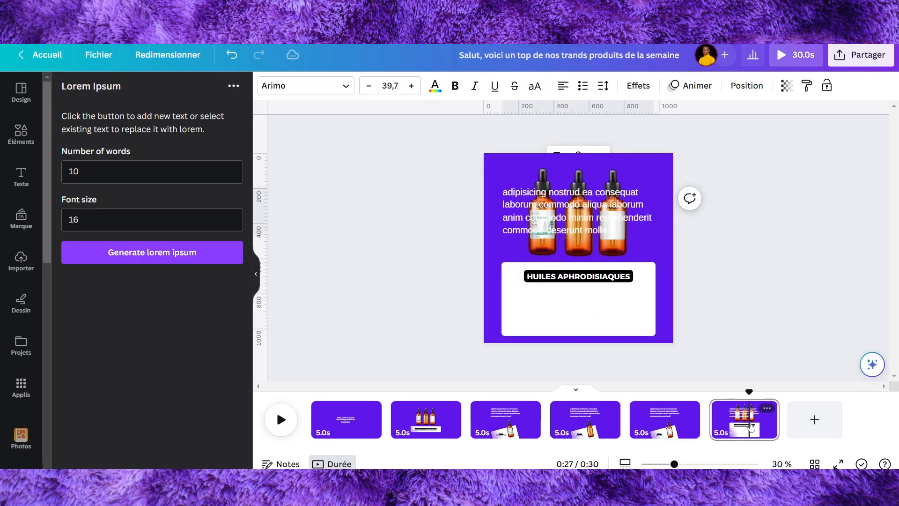
{"action": "left_click_drag", "start_coordinate": [588, 207], "coordinate": [589, 315]}
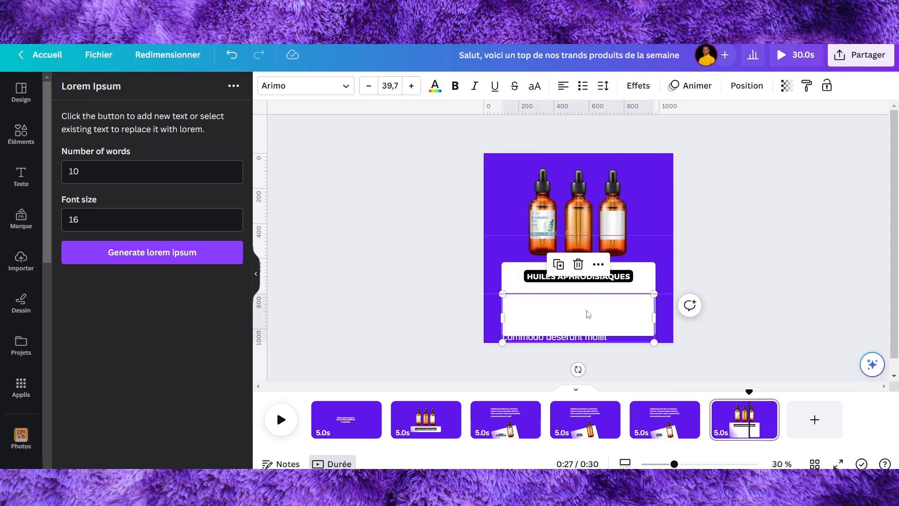
{"action": "left_click", "coordinate": [434, 91]}
{"action": "left_click", "coordinate": [100, 156]}
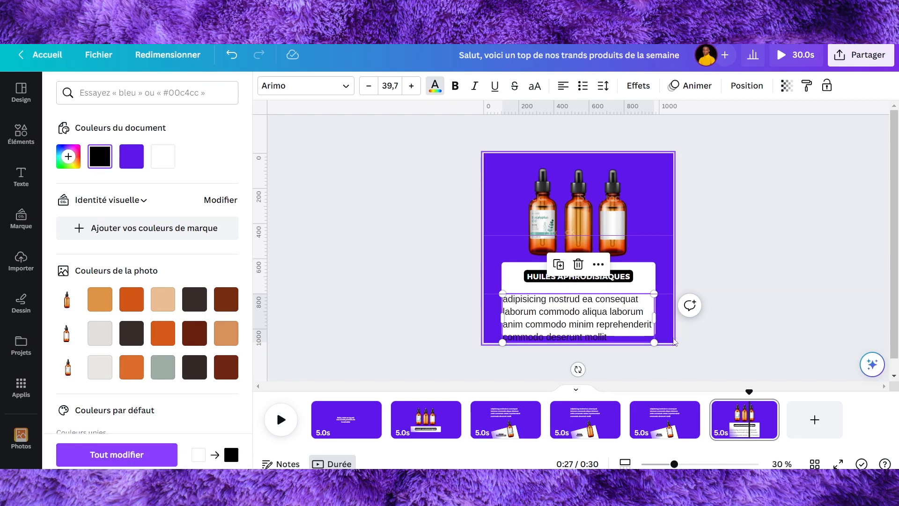
- Shrink the page 6 paragraph to font size 30.3, centre-align it, and delete its final word "mollit"
{"action": "left_click_drag", "start_coordinate": [654, 342], "coordinate": [647, 315]}
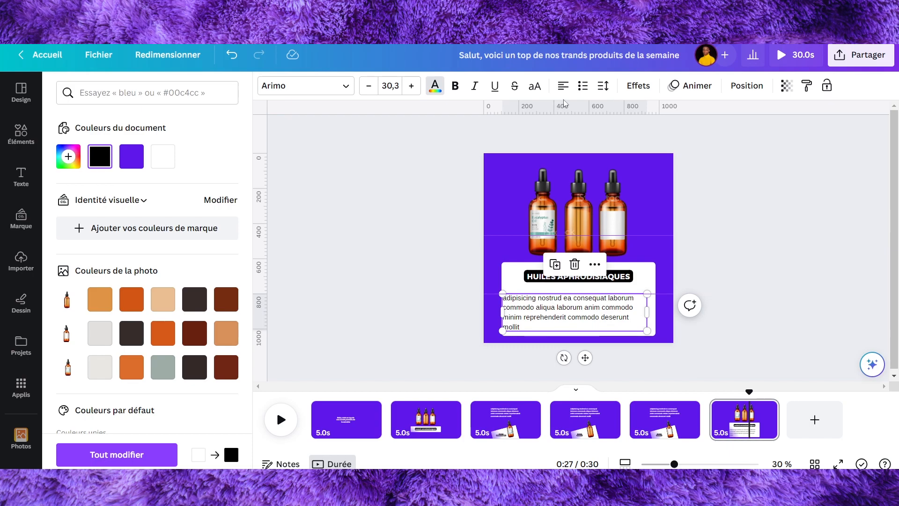
{"action": "left_click", "coordinate": [563, 87]}
{"action": "left_click", "coordinate": [640, 318]}
{"action": "left_click", "coordinate": [643, 317]}
{"action": "left_click_drag", "start_coordinate": [643, 323], "coordinate": [638, 320]}
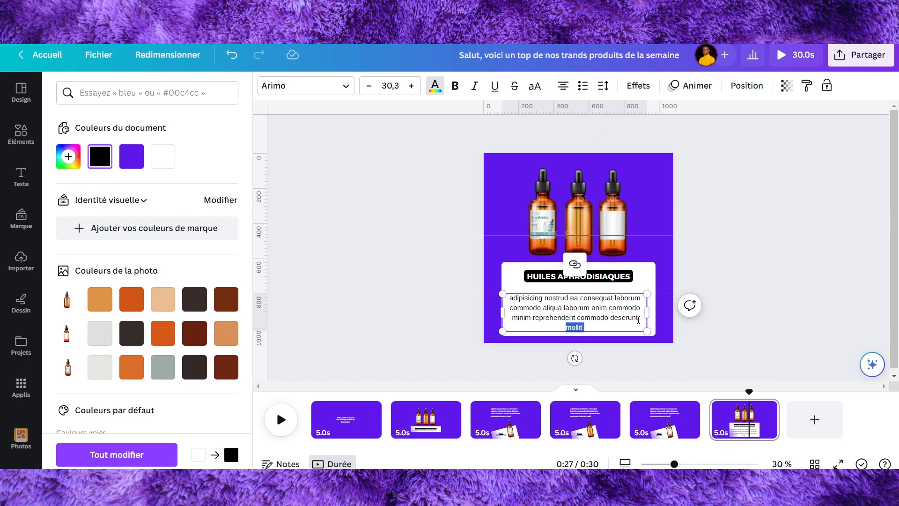
{"action": "key", "text": "BackSpace"}
{"action": "left_click", "coordinate": [749, 217]}
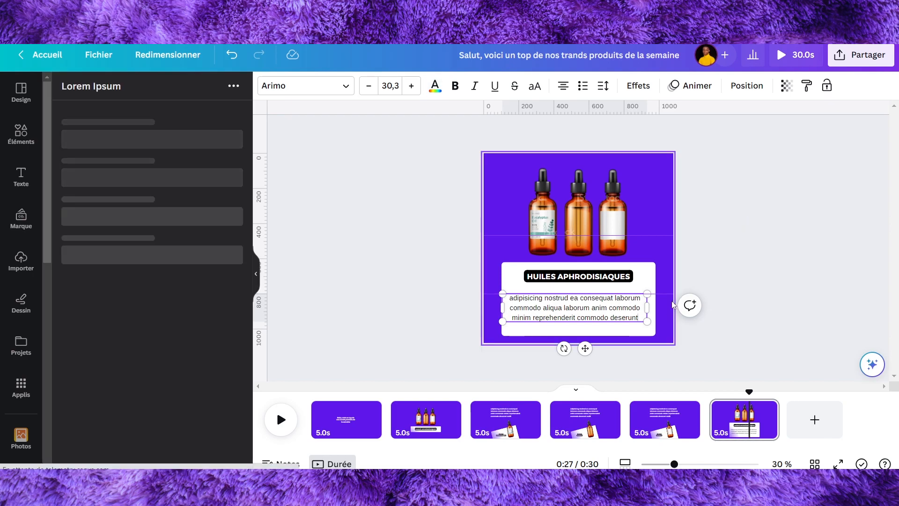
- Narrow the page 6 paragraph's text box and centre it on the white card beneath the caption
{"action": "left_click_drag", "start_coordinate": [505, 307], "coordinate": [522, 307]}
{"action": "left_click", "coordinate": [736, 259]}
{"action": "left_click_drag", "start_coordinate": [600, 313], "coordinate": [593, 309]}
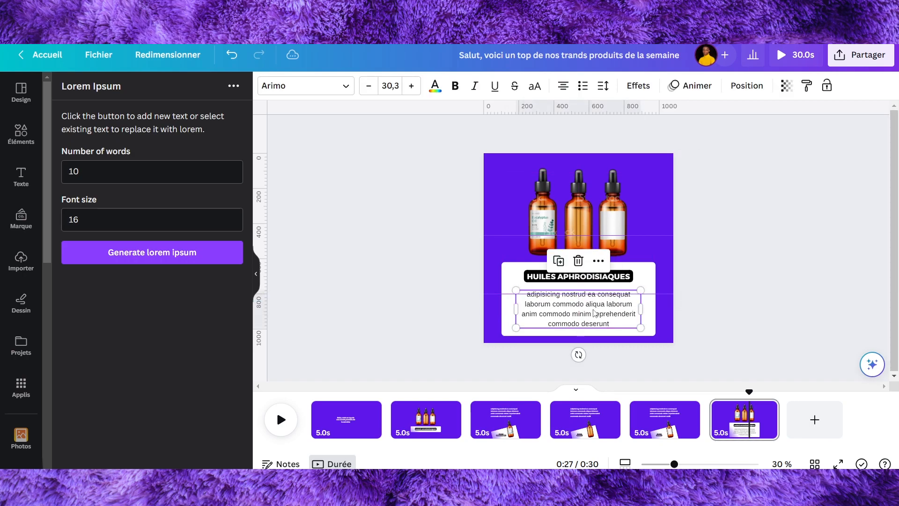
{"action": "left_click", "coordinate": [732, 234]}
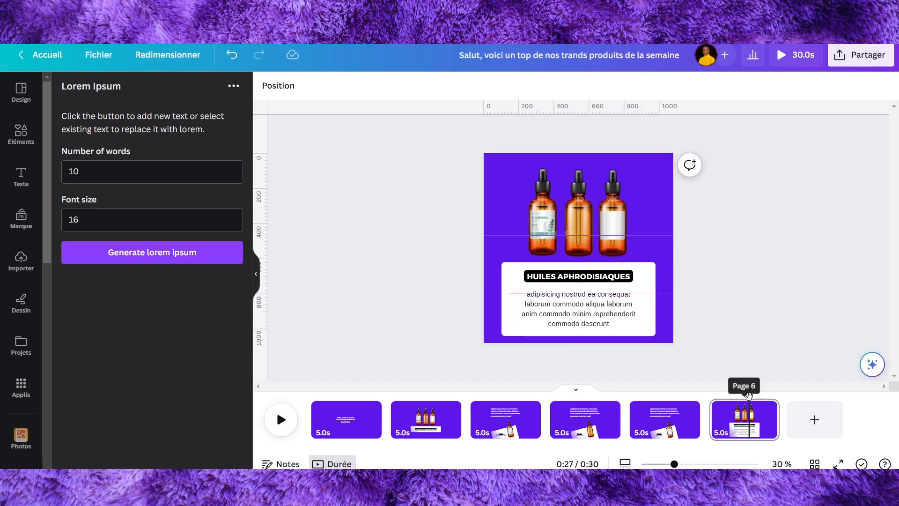
- Apply the Fusion text animation to the page 1 intro text, on both entry and exit (Les deux)
{"action": "left_click_drag", "start_coordinate": [748, 394], "coordinate": [335, 416]}
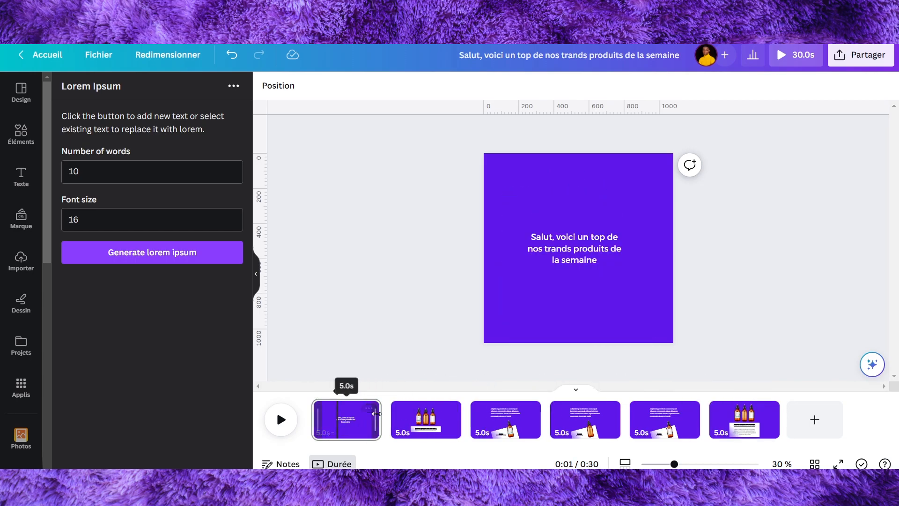
{"action": "left_click", "coordinate": [566, 242]}
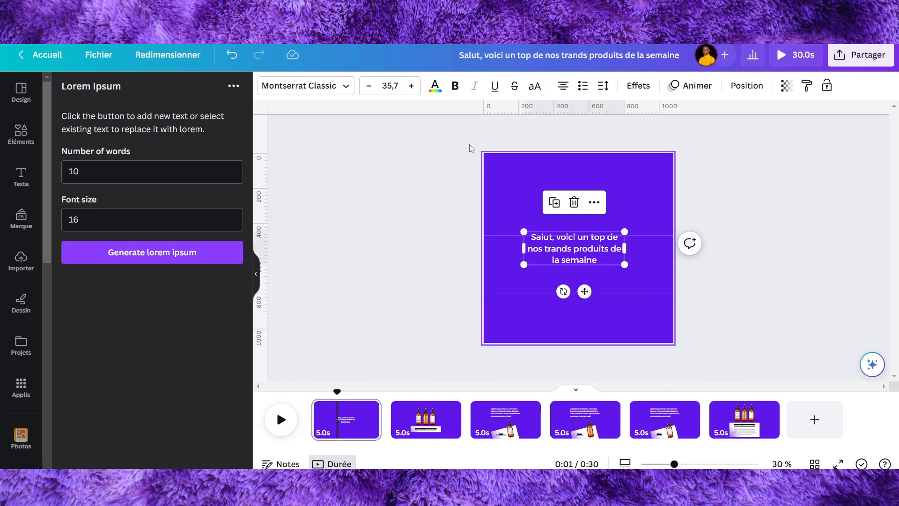
{"action": "left_click", "coordinate": [638, 86]}
{"action": "left_click", "coordinate": [363, 157]}
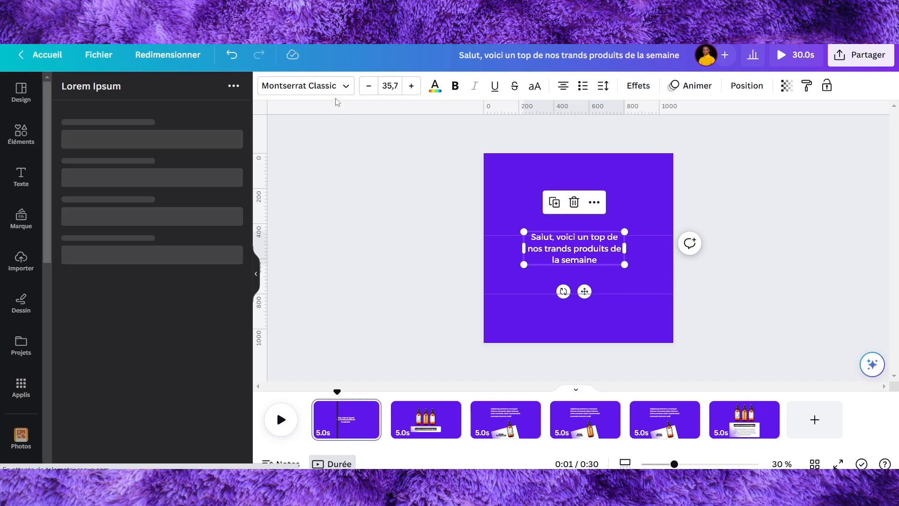
{"action": "left_click", "coordinate": [700, 87]}
{"action": "scroll", "coordinate": [138, 253], "scroll_direction": "down", "scroll_amount": 5}
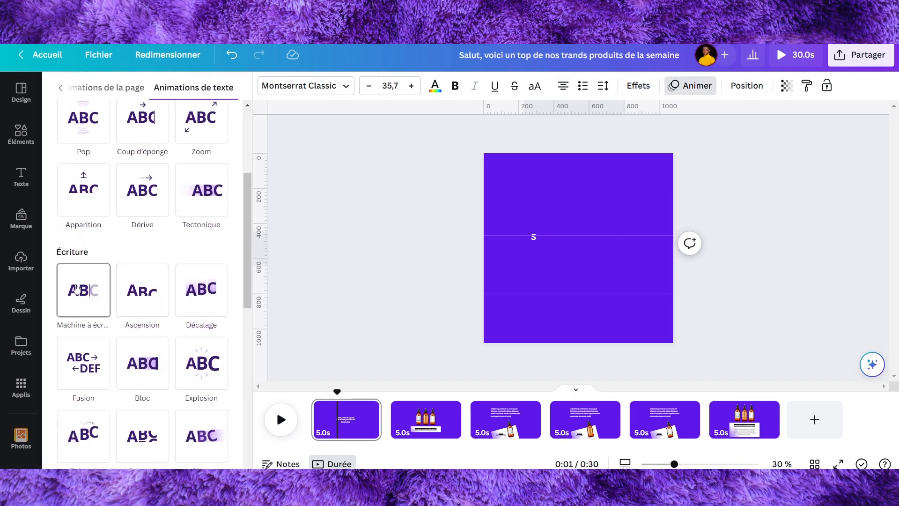
{"action": "left_click", "coordinate": [100, 381]}
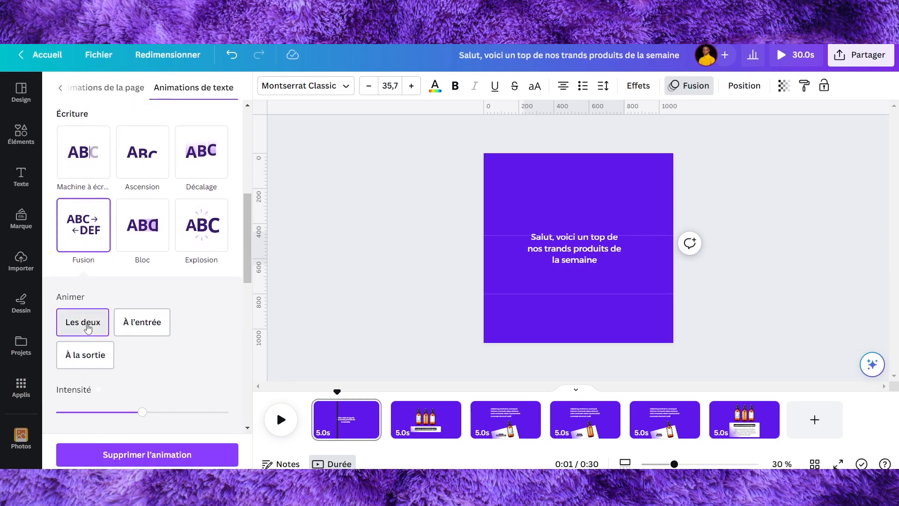
- On page 2, animate the three bottles with Balayage and the HUILES APHRODISIAQUES caption with Explosion
{"action": "left_click", "coordinate": [420, 423]}
{"action": "left_click_drag", "start_coordinate": [702, 229], "coordinate": [541, 244]}
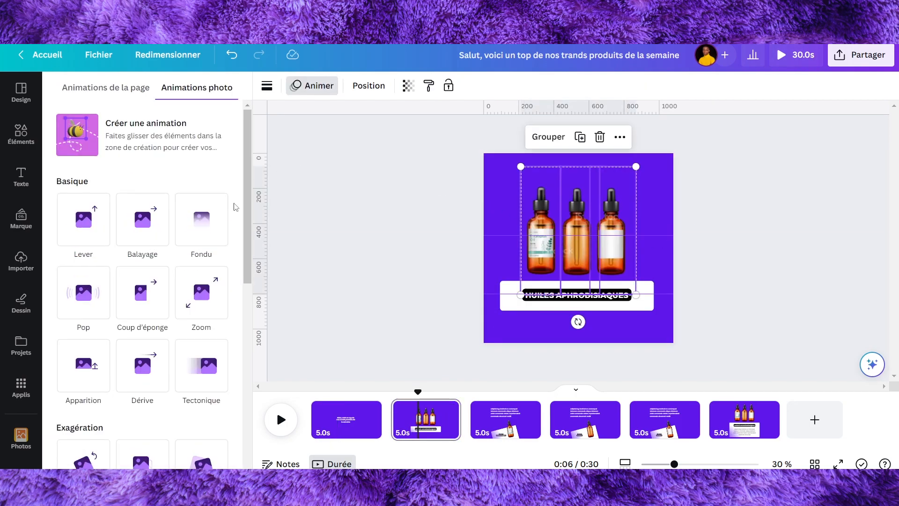
{"action": "left_click", "coordinate": [145, 234]}
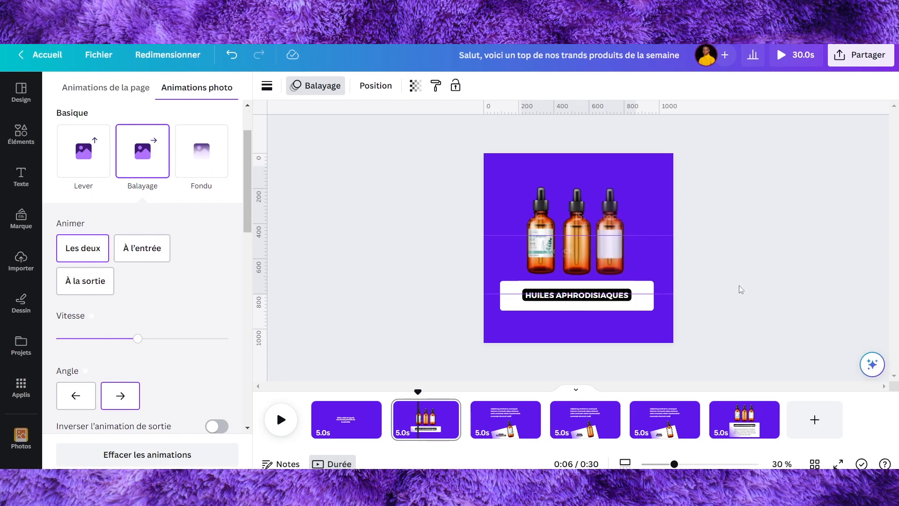
{"action": "left_click", "coordinate": [568, 303]}
{"action": "scroll", "coordinate": [192, 296], "scroll_direction": "down", "scroll_amount": 3}
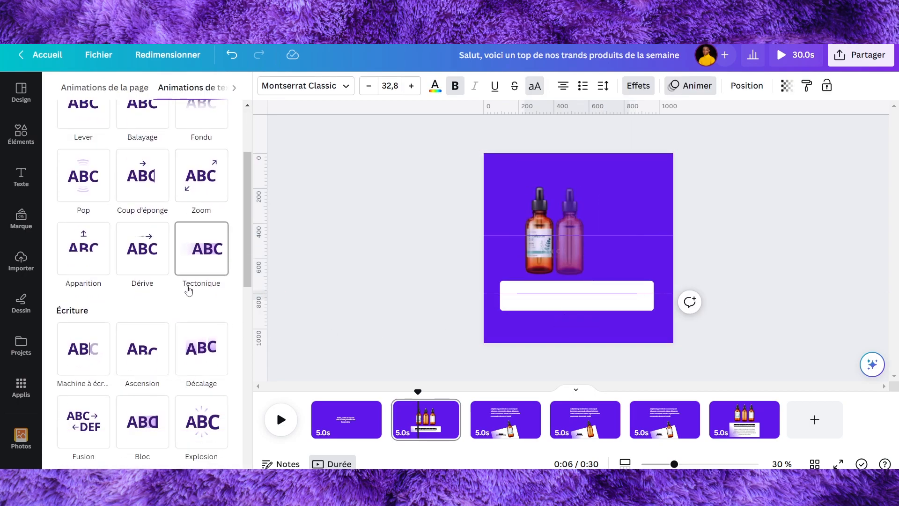
{"action": "left_click", "coordinate": [194, 413]}
- On page 6, apply the Balayage animation to the three bottles on entry only (À l'entrée)
{"action": "left_click", "coordinate": [744, 419]}
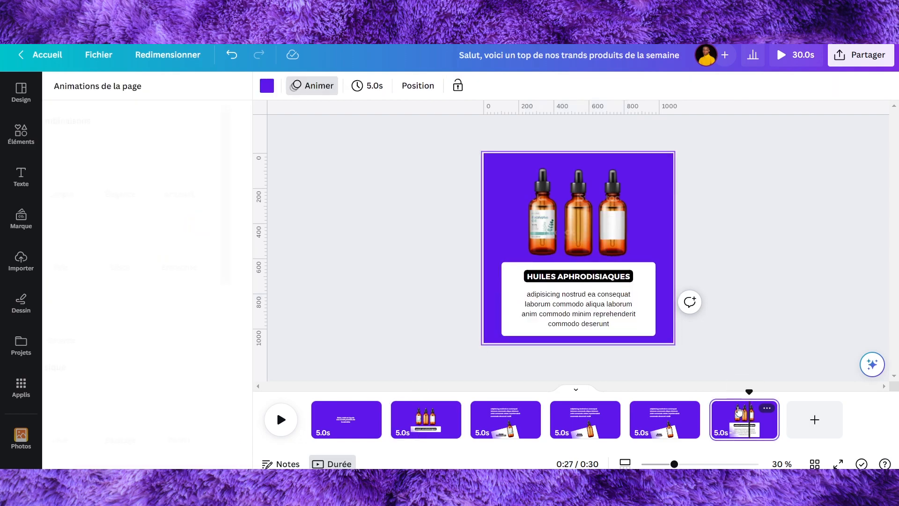
{"action": "left_click", "coordinate": [553, 214]}
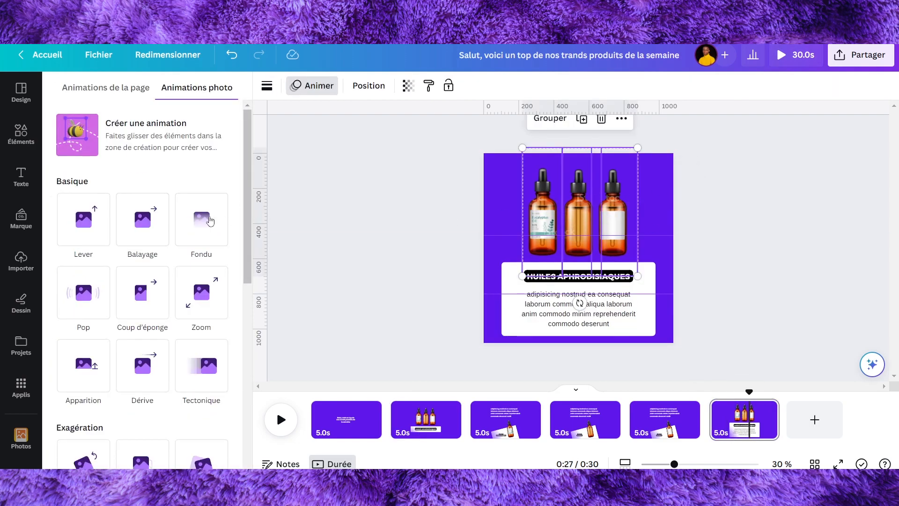
{"action": "left_click", "coordinate": [141, 217]}
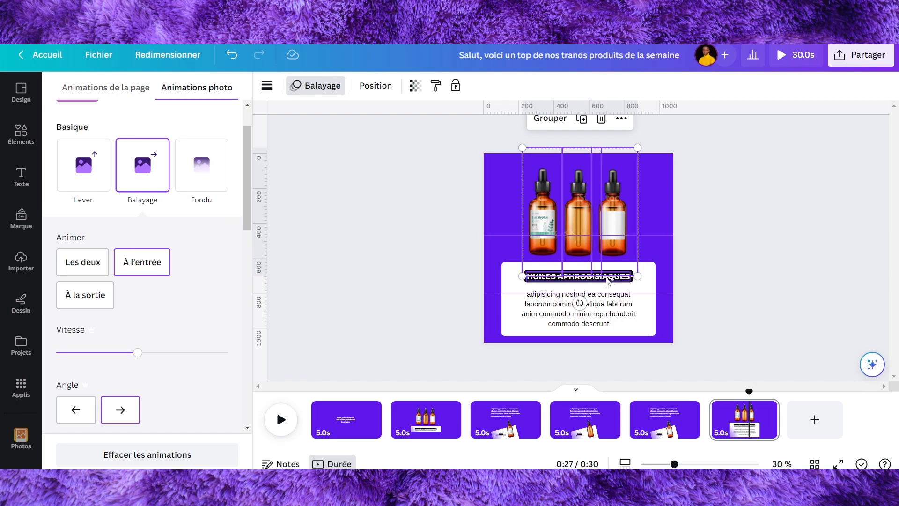
- On page 6, animate the caption with Explosion and the paragraph with Machine à écrire, both on entry only
{"action": "left_click", "coordinate": [578, 276]}
{"action": "scroll", "coordinate": [222, 340], "scroll_direction": "down", "scroll_amount": 4}
{"action": "left_click", "coordinate": [202, 361]}
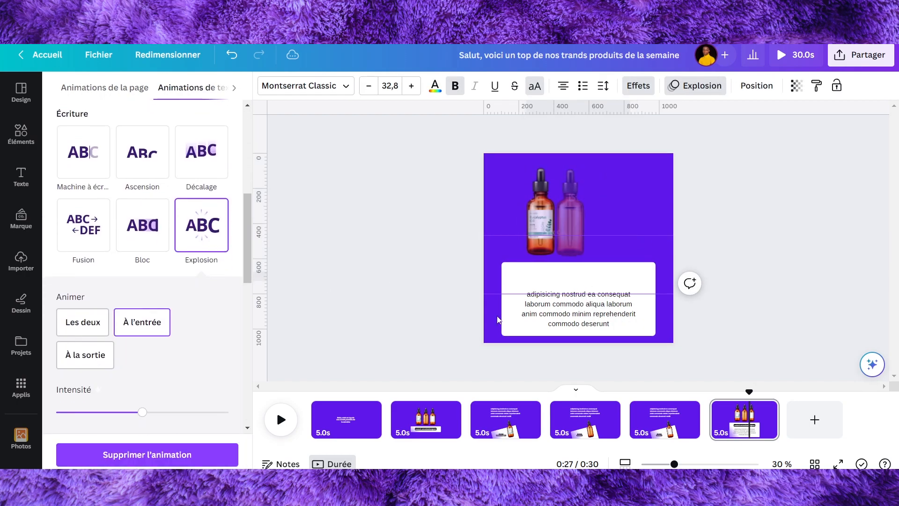
{"action": "left_click", "coordinate": [552, 312]}
{"action": "scroll", "coordinate": [102, 295], "scroll_direction": "down", "scroll_amount": 2}
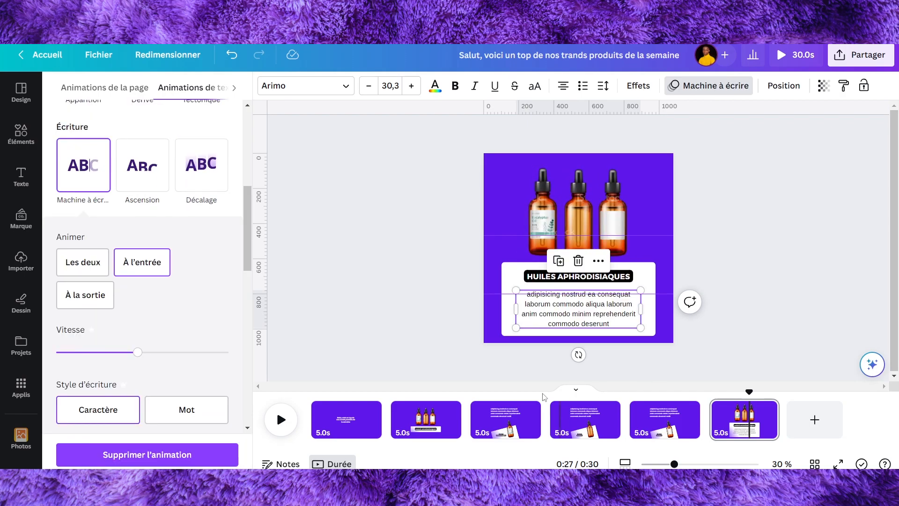
- Apply a text animation from the Écriture group to the paragraph on page 3
{"action": "left_click", "coordinate": [489, 419]}
{"action": "left_click", "coordinate": [583, 419]}
{"action": "left_click", "coordinate": [653, 419]}
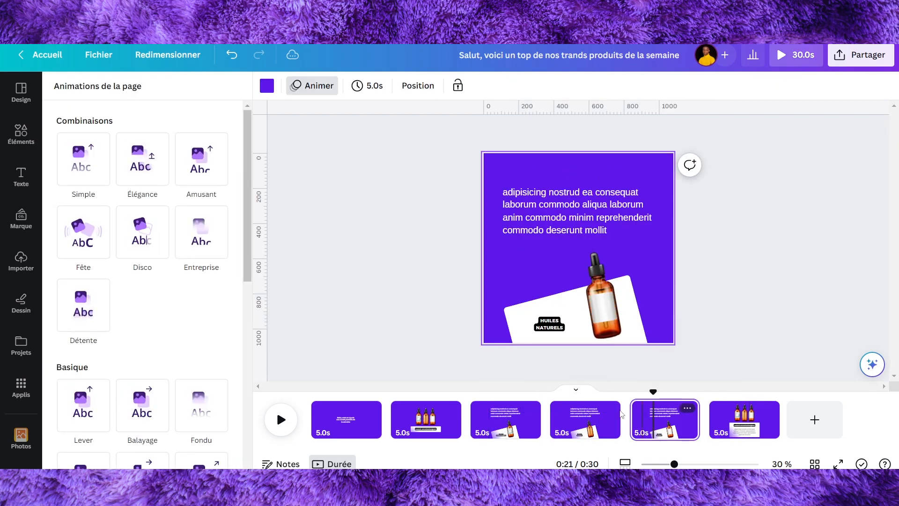
{"action": "left_click", "coordinate": [514, 414]}
{"action": "left_click", "coordinate": [574, 223]}
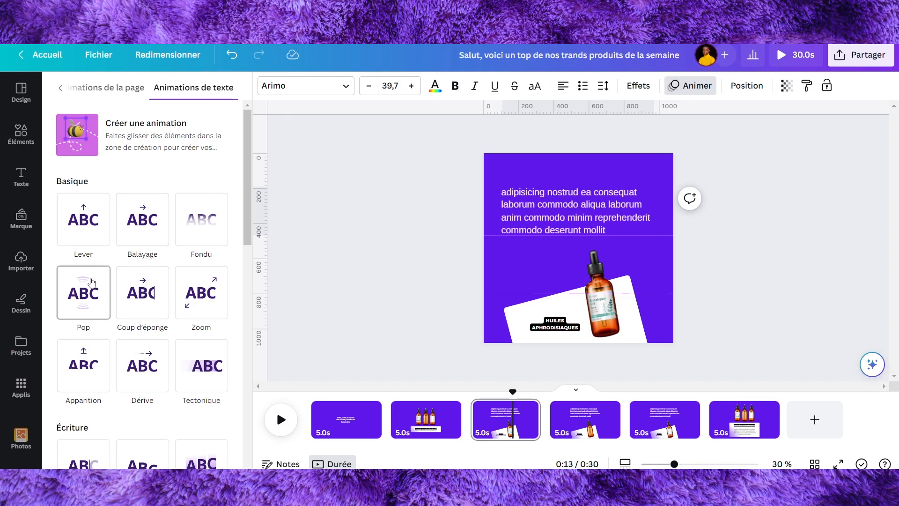
{"action": "scroll", "coordinate": [178, 313], "scroll_direction": "down", "scroll_amount": 4}
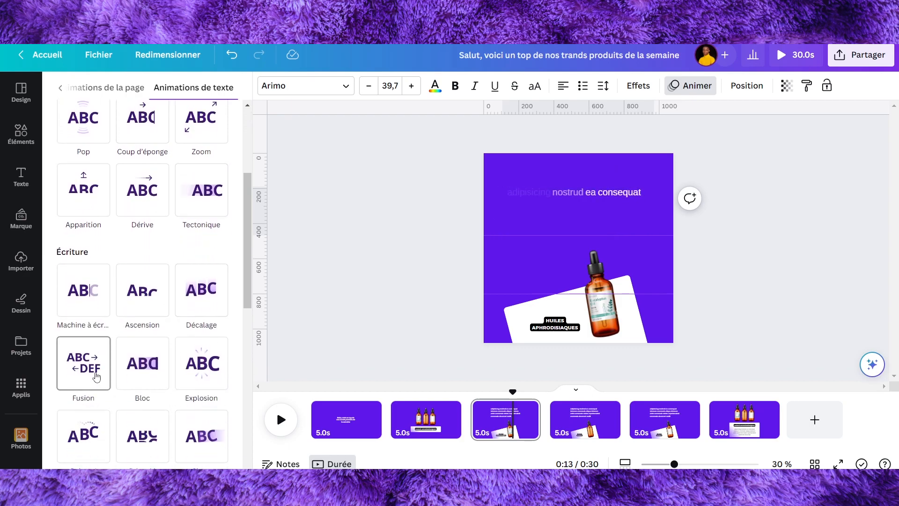
{"action": "left_click", "coordinate": [180, 371]}
- Apply the Fusion text animation to the paragraphs on pages 4 and 5
{"action": "left_click", "coordinate": [577, 418]}
{"action": "scroll", "coordinate": [106, 299], "scroll_direction": "down", "scroll_amount": 2}
{"action": "scroll", "coordinate": [106, 302], "scroll_direction": "down", "scroll_amount": 1}
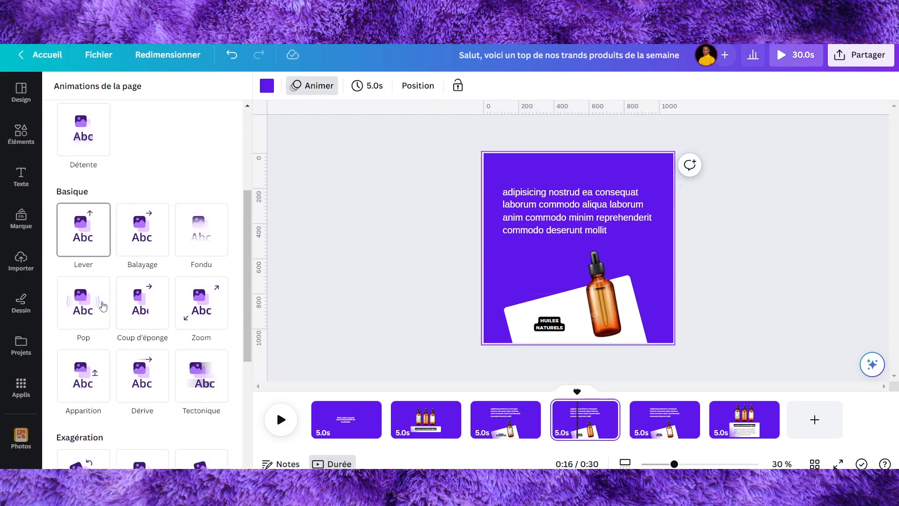
{"action": "scroll", "coordinate": [89, 370], "scroll_direction": "down", "scroll_amount": 2}
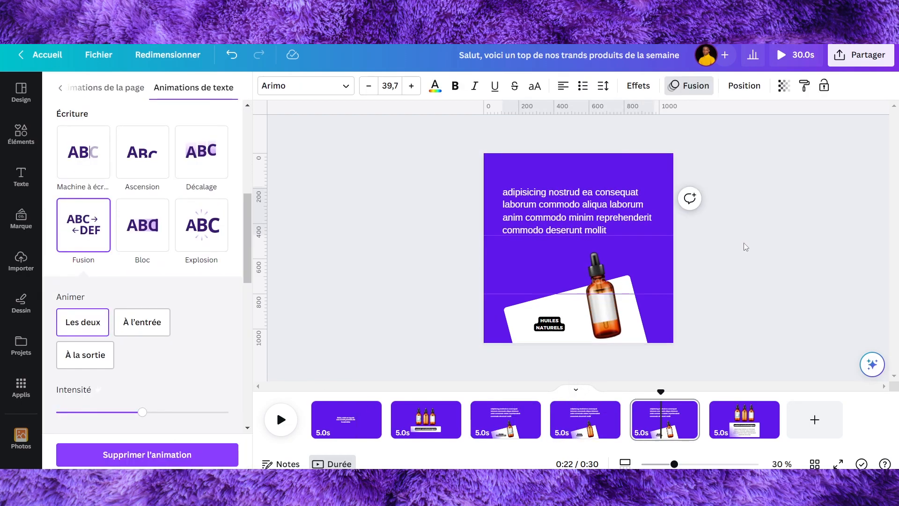
- Delete the word "deserunt" from the last line of the page 5 paragraph
{"action": "left_click", "coordinate": [572, 209]}
{"action": "double_click", "coordinate": [572, 210]}
{"action": "left_click", "coordinate": [572, 207]}
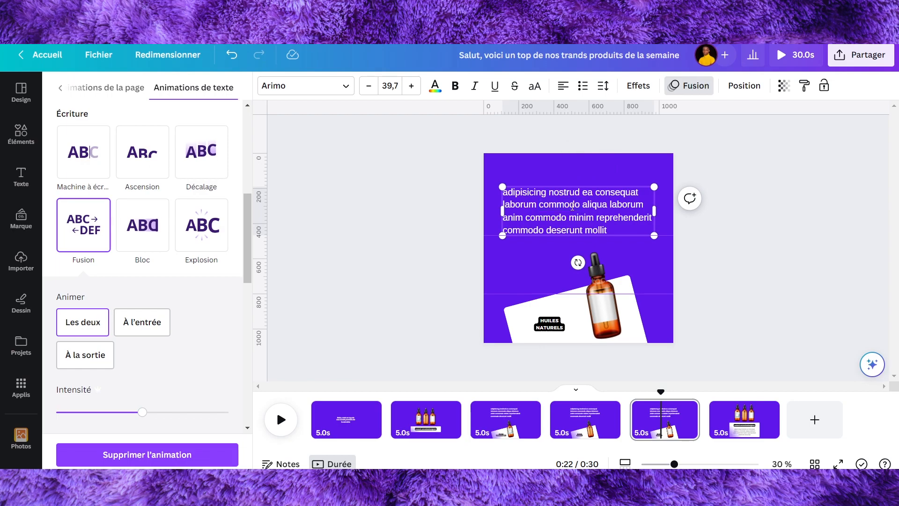
{"action": "double_click", "coordinate": [567, 231]}
{"action": "key", "text": "BackSpace"}
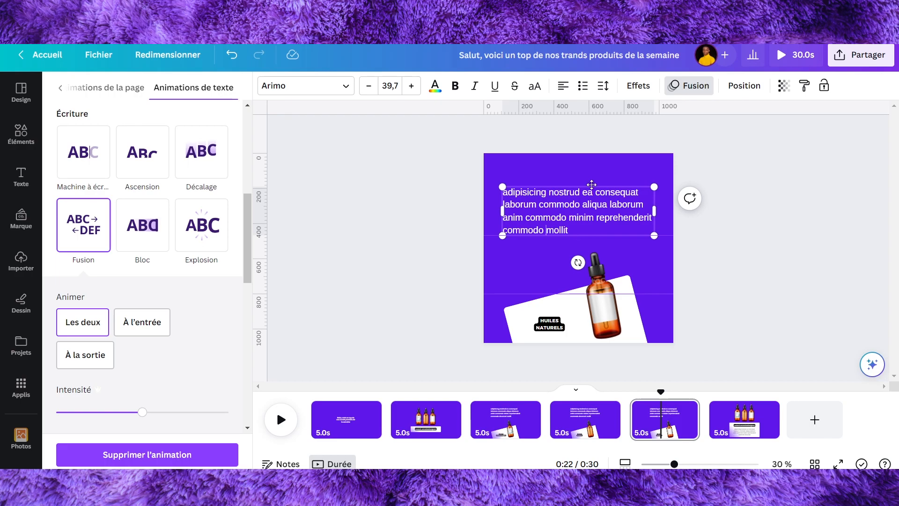
- Delete the word "commodo" from the second line of the page 4 paragraph and return the playhead to the start of the timeline
{"action": "left_click", "coordinate": [580, 411]}
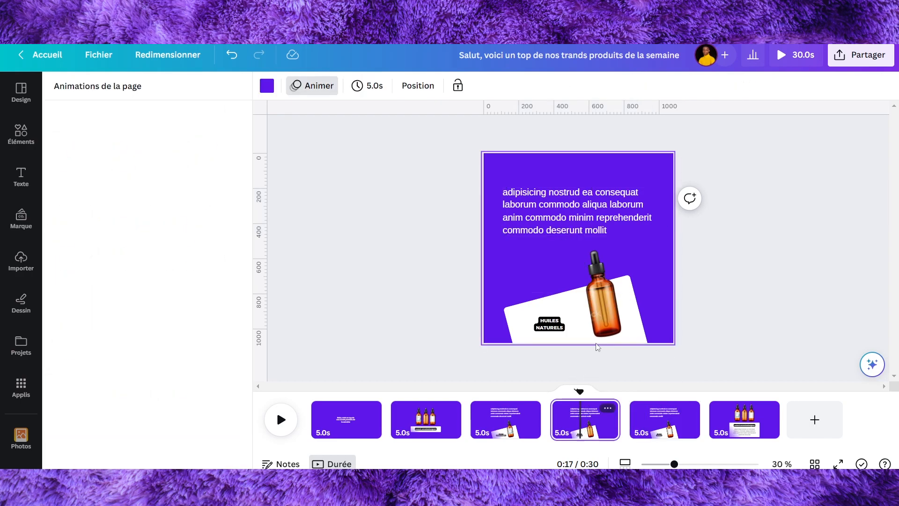
{"action": "left_click", "coordinate": [576, 228]}
{"action": "double_click", "coordinate": [566, 204]}
{"action": "key", "text": "BackSpace"}
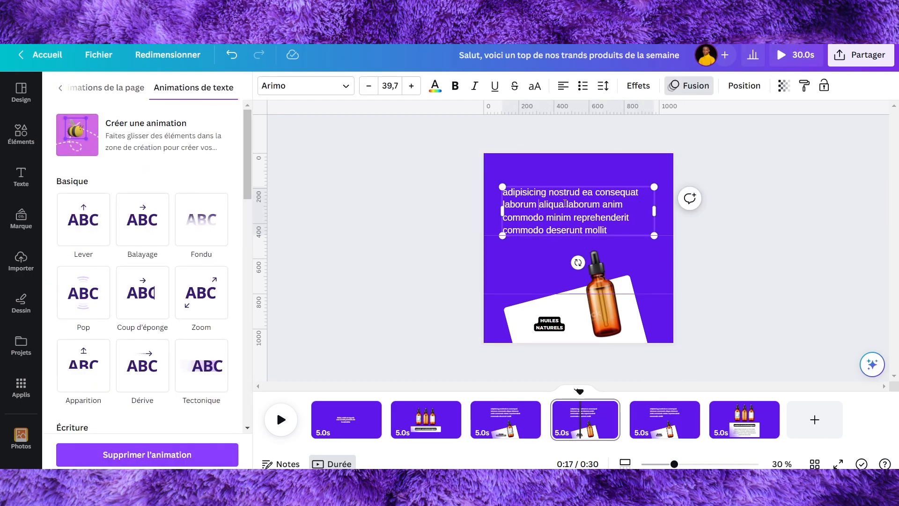
{"action": "left_click", "coordinate": [743, 189]}
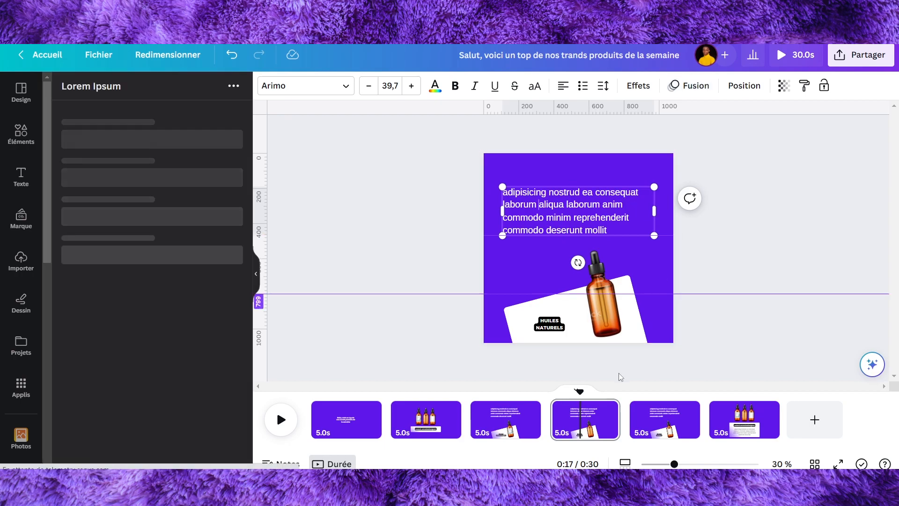
{"action": "left_click_drag", "start_coordinate": [579, 394], "coordinate": [290, 427]}
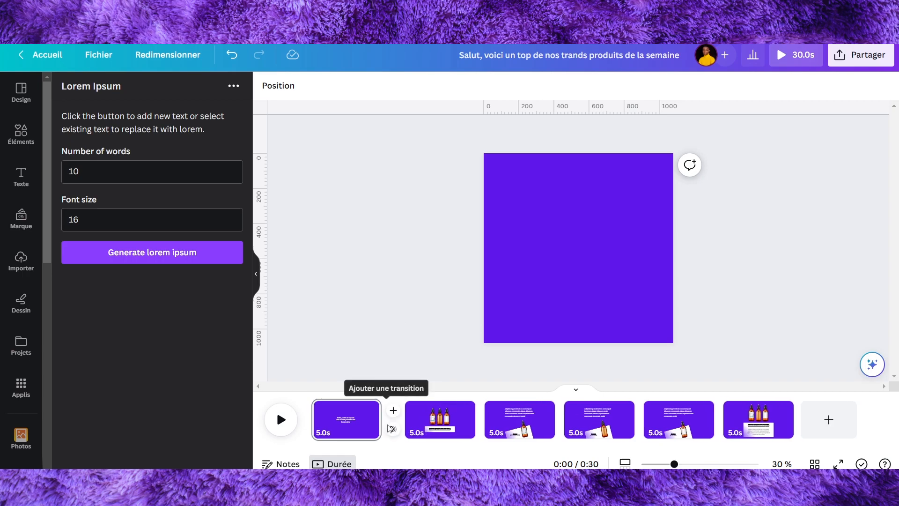
{"action": "left_click", "coordinate": [393, 431]}
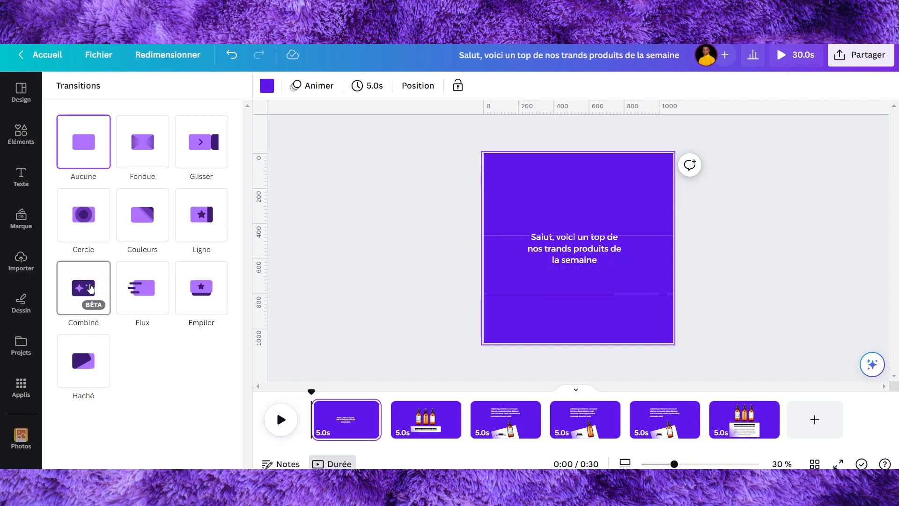
{"action": "left_click", "coordinate": [330, 339]}
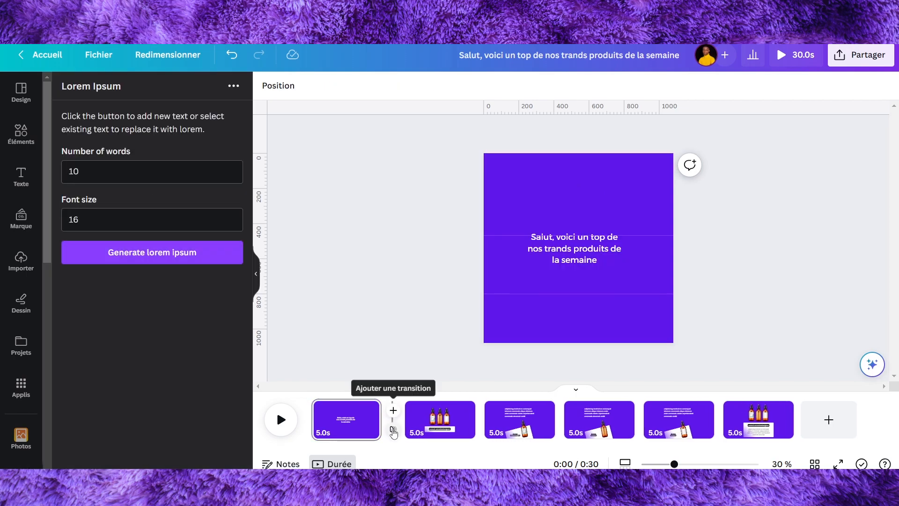
{"action": "left_click", "coordinate": [393, 431]}
{"action": "left_click", "coordinate": [375, 231]}
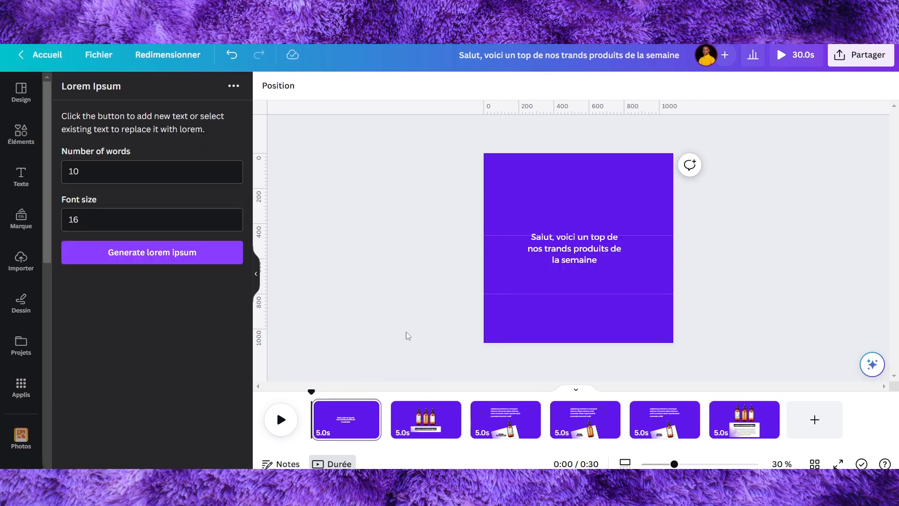
- Apply a 1-second Combiné transition to all pages and remove the one between pages 1 and 2
{"action": "mouse_move", "coordinate": [388, 431]}
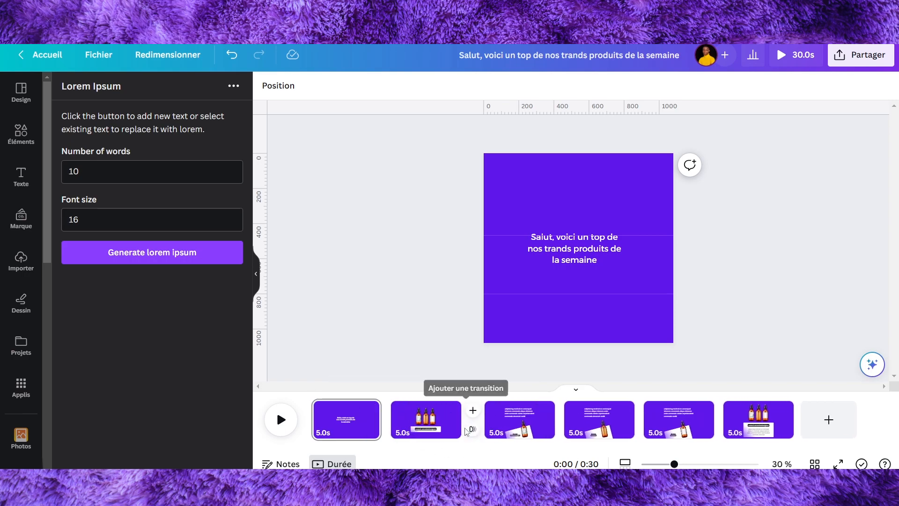
{"action": "left_click", "coordinate": [472, 429]}
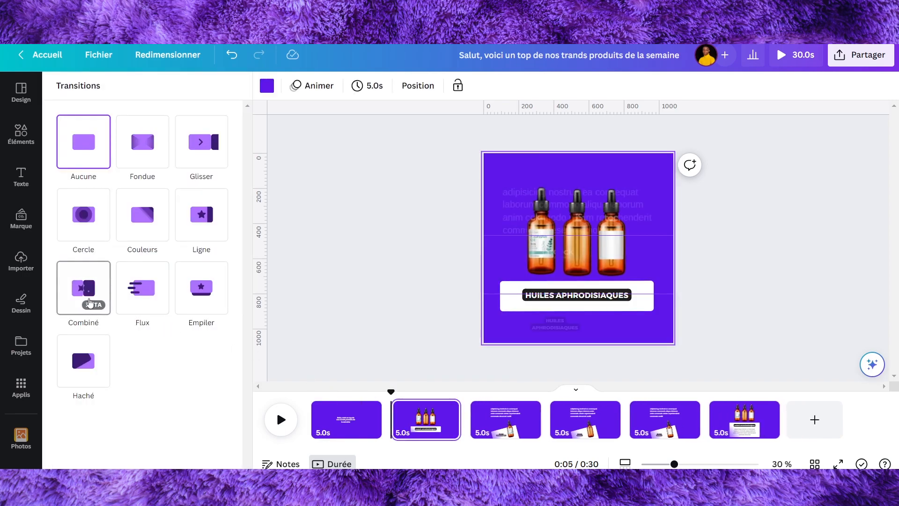
{"action": "left_click", "coordinate": [89, 301]}
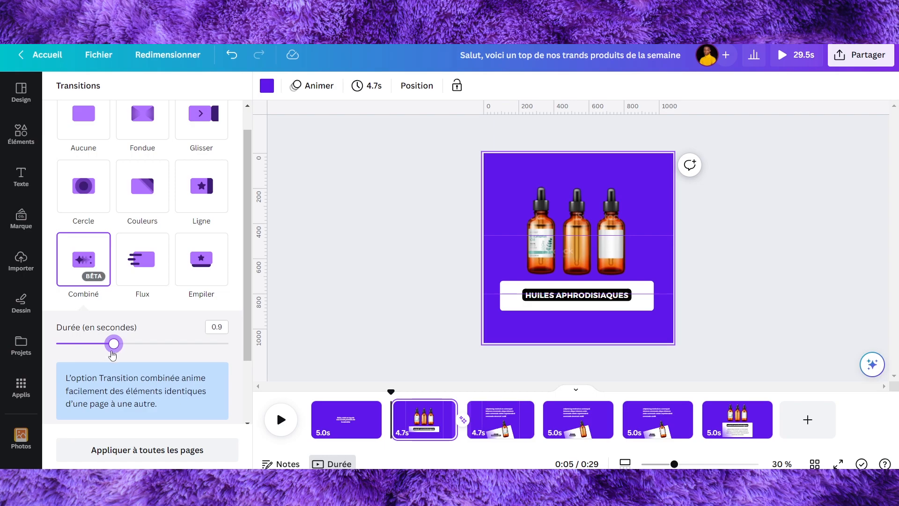
{"action": "left_click_drag", "start_coordinate": [117, 353], "coordinate": [124, 353]}
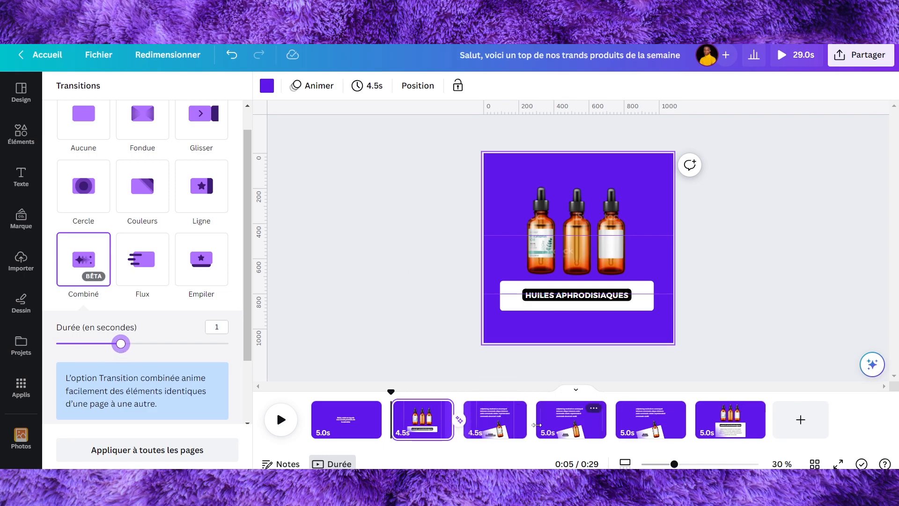
{"action": "left_click", "coordinate": [131, 452]}
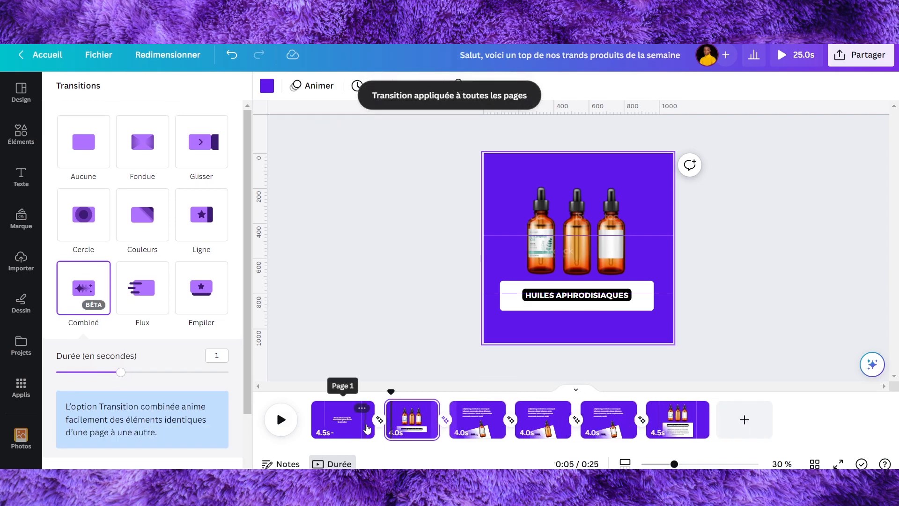
{"action": "left_click", "coordinate": [83, 141]}
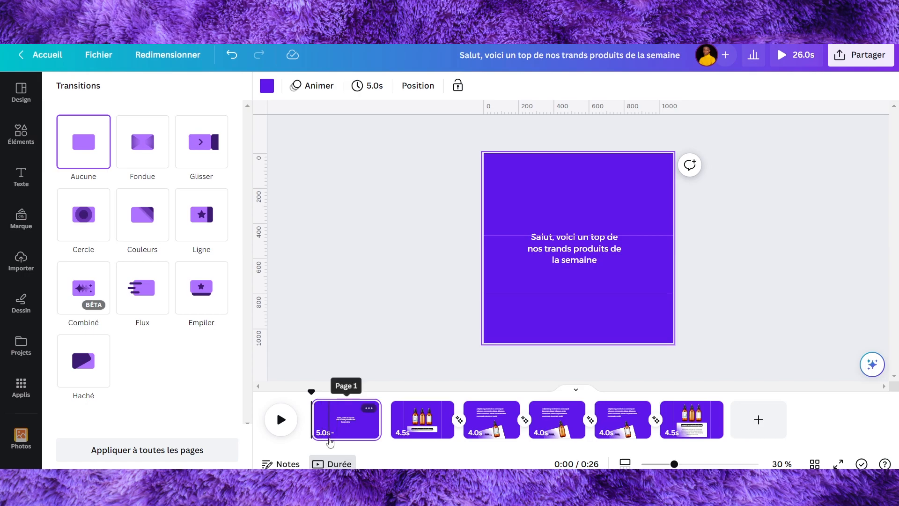
- Play the video from the first page to preview its animations and transitions
{"action": "left_click", "coordinate": [281, 420]}
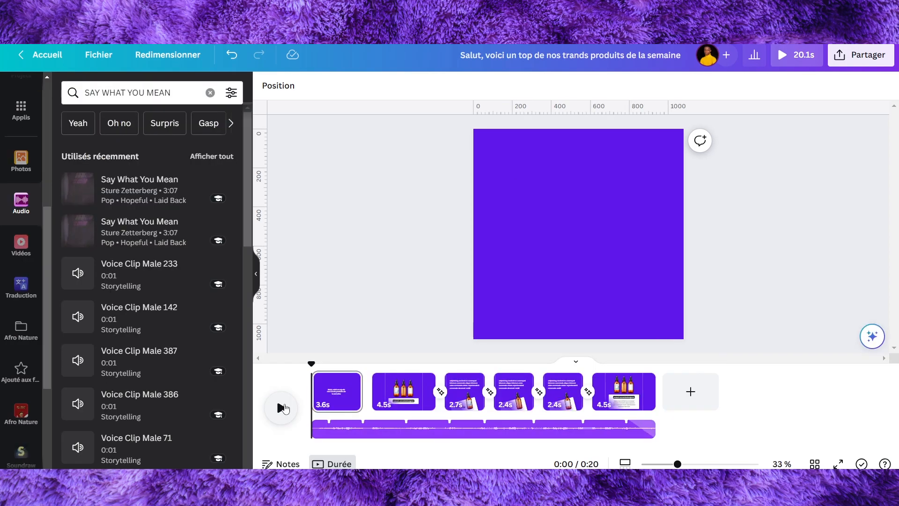
{"action": "left_click", "coordinate": [282, 407]}
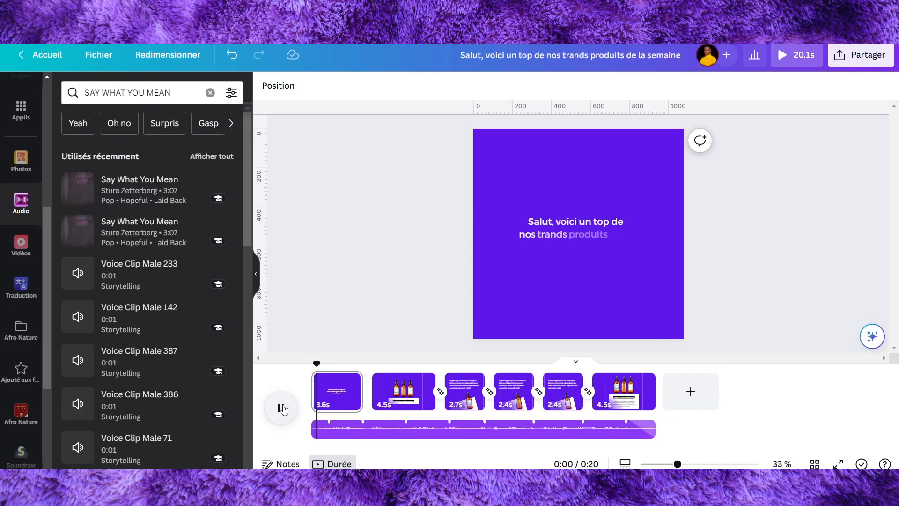